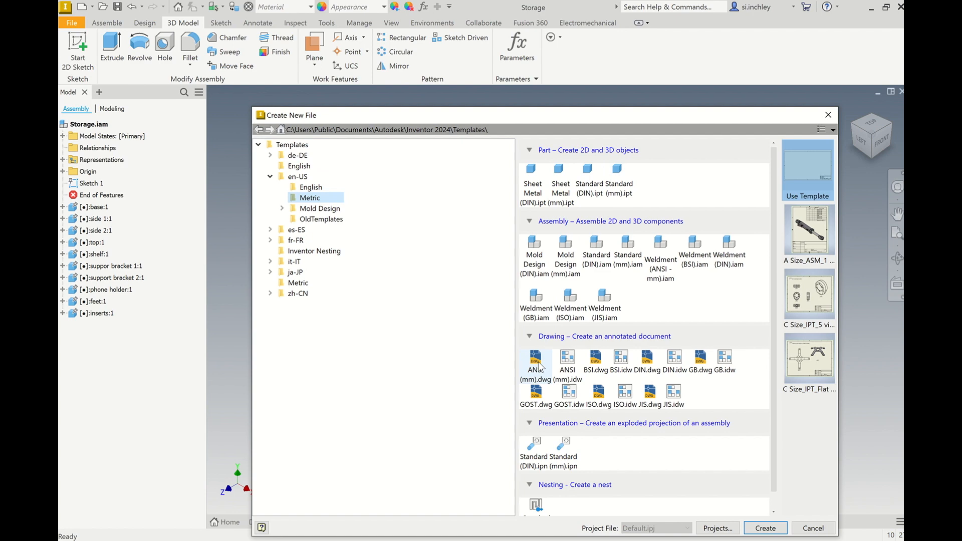
Create a drawing from the metric ANSI (mm).dwg template and start a base view of the Storage assembly file
click(539, 377)
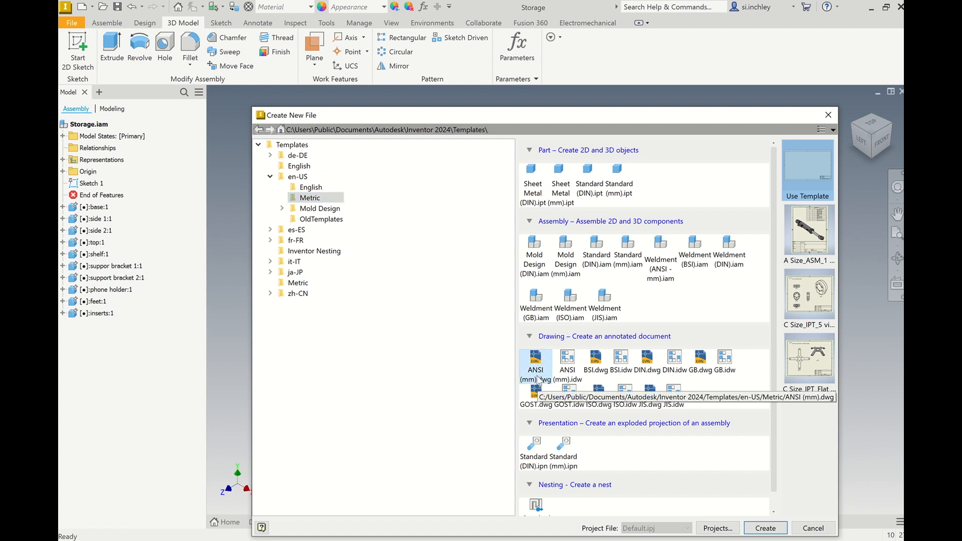
click(765, 528)
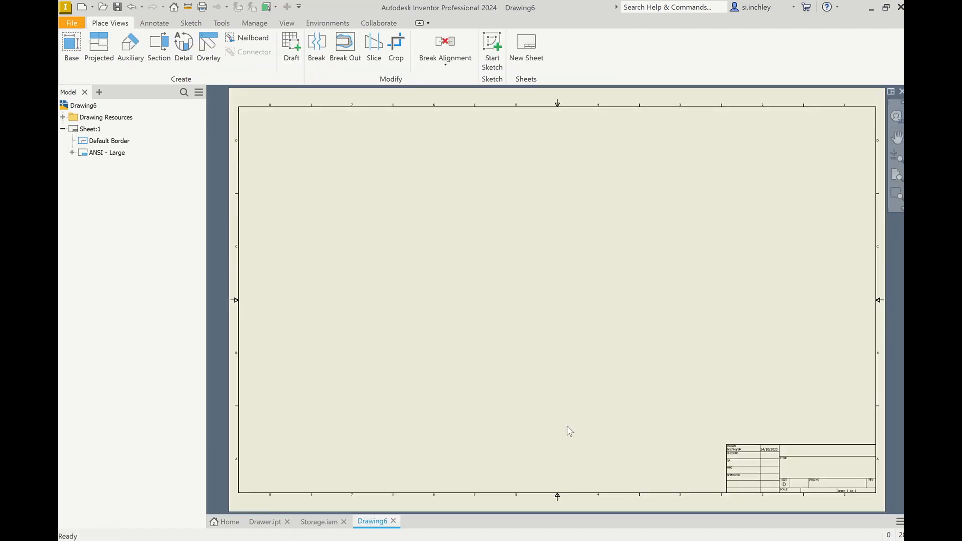
click(71, 50)
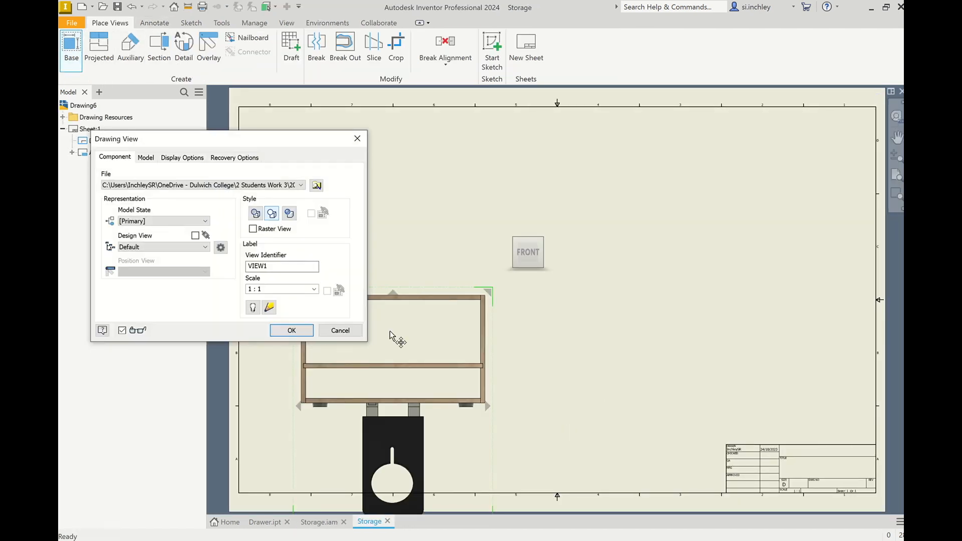
click(317, 185)
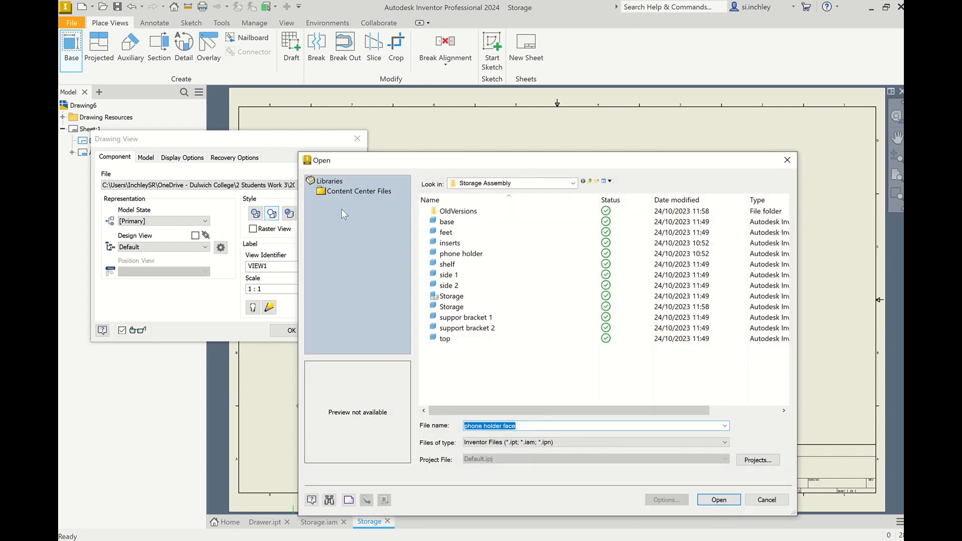
click(452, 297)
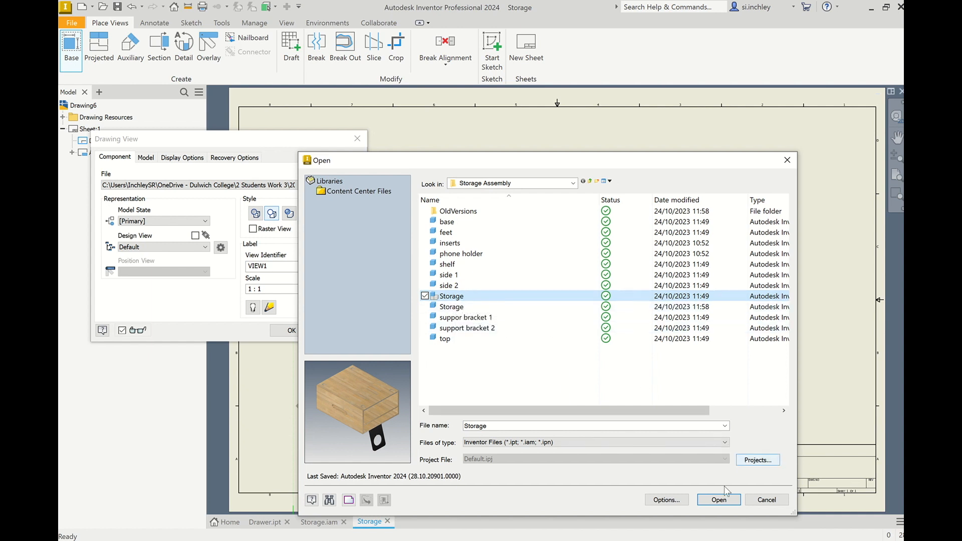
click(727, 503)
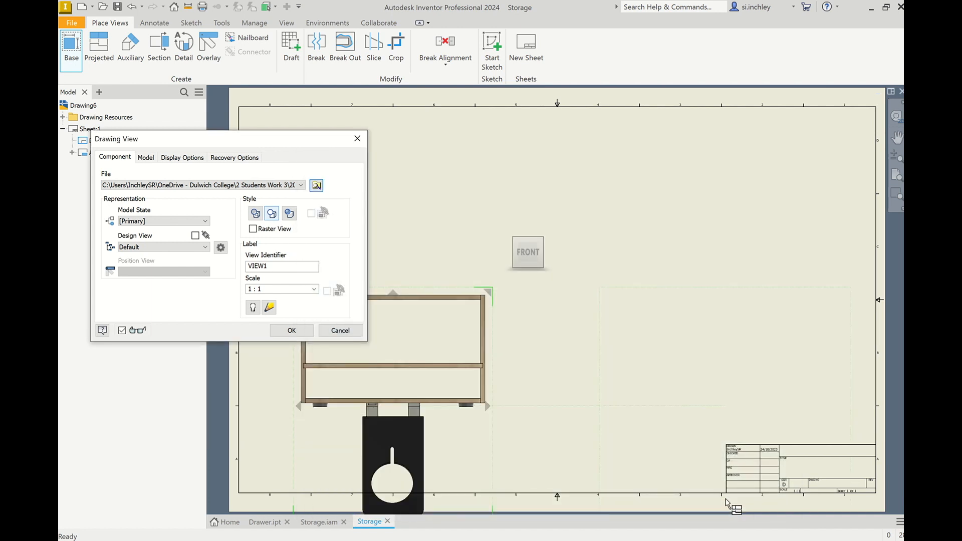
Set the scale of the front base view to 1 / 2
click(313, 290)
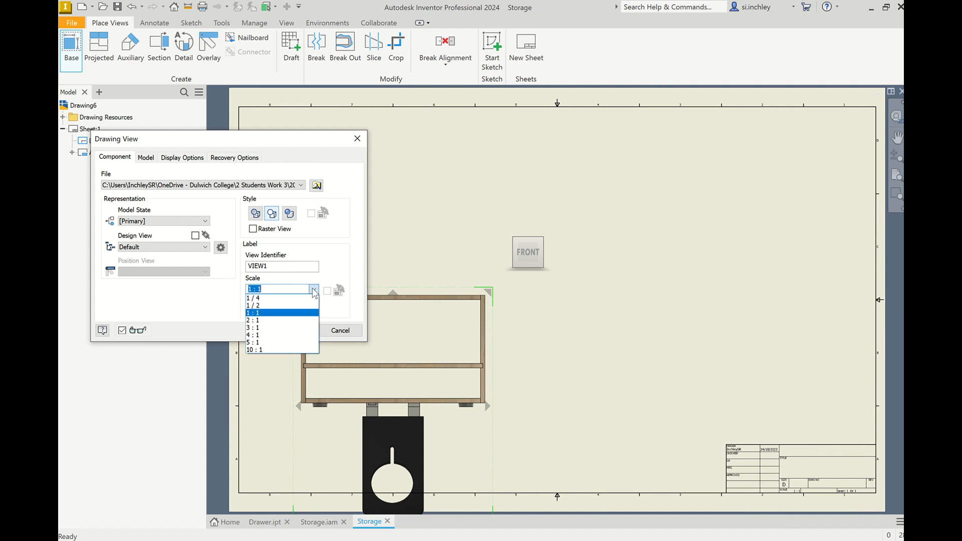
click(296, 305)
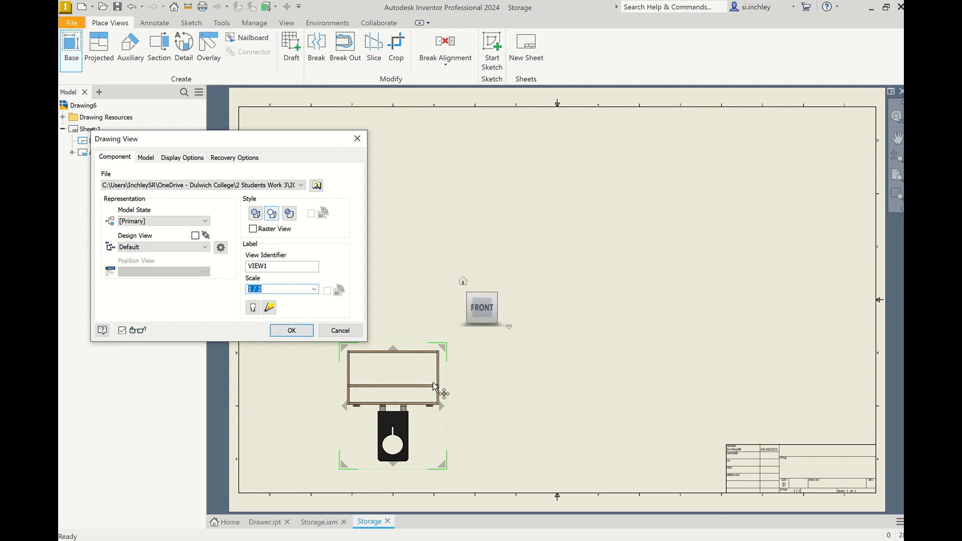
click(409, 380)
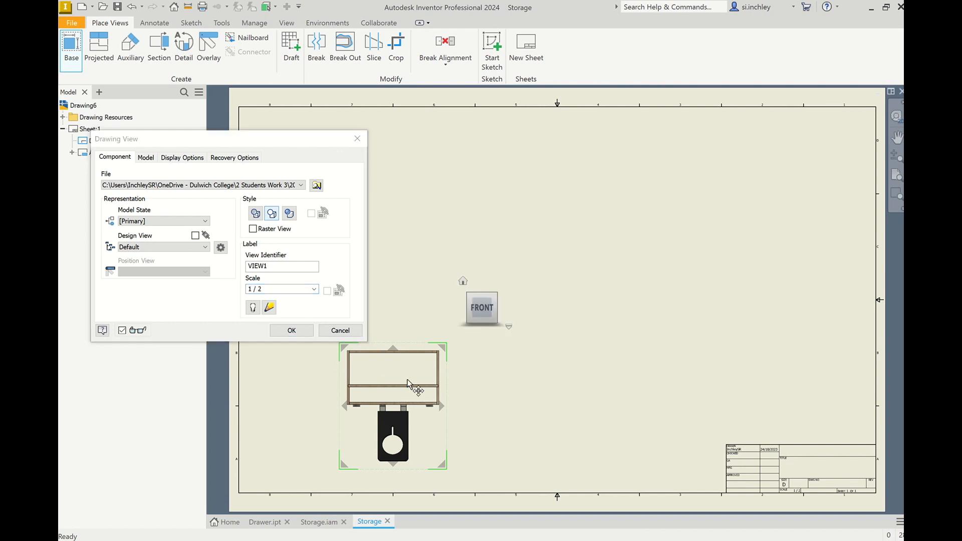
Place projected top, side and isometric views from the front base view and create all the views
drag(407, 378, 399, 200)
click(405, 196)
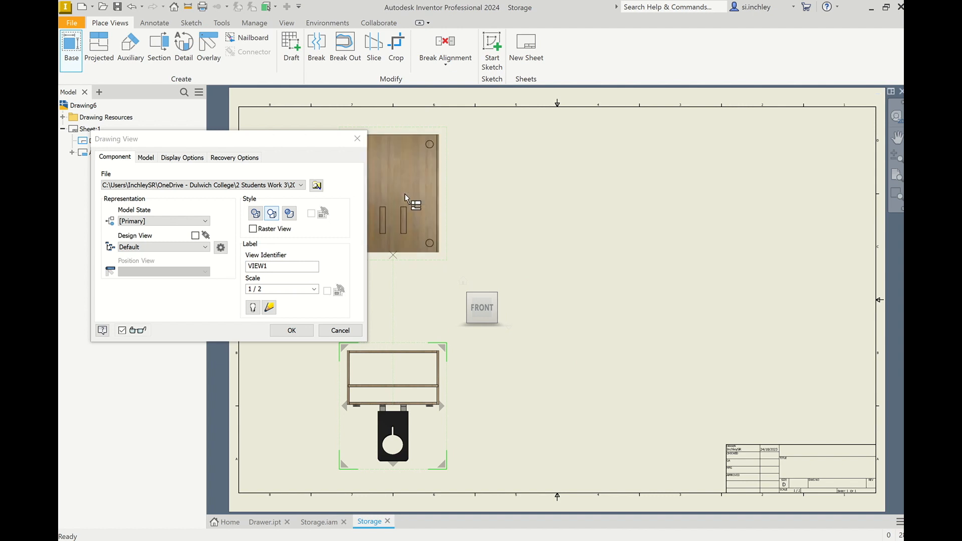
click(652, 434)
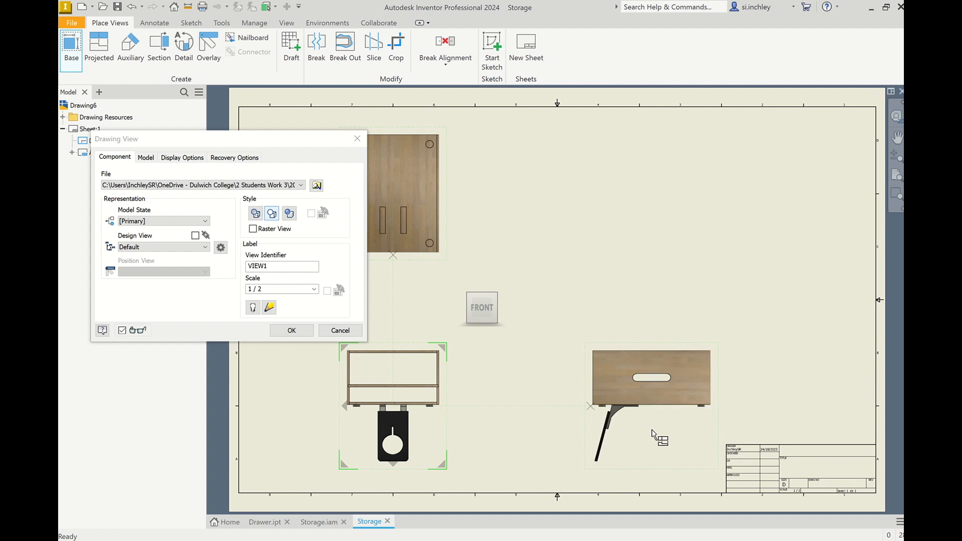
click(633, 221)
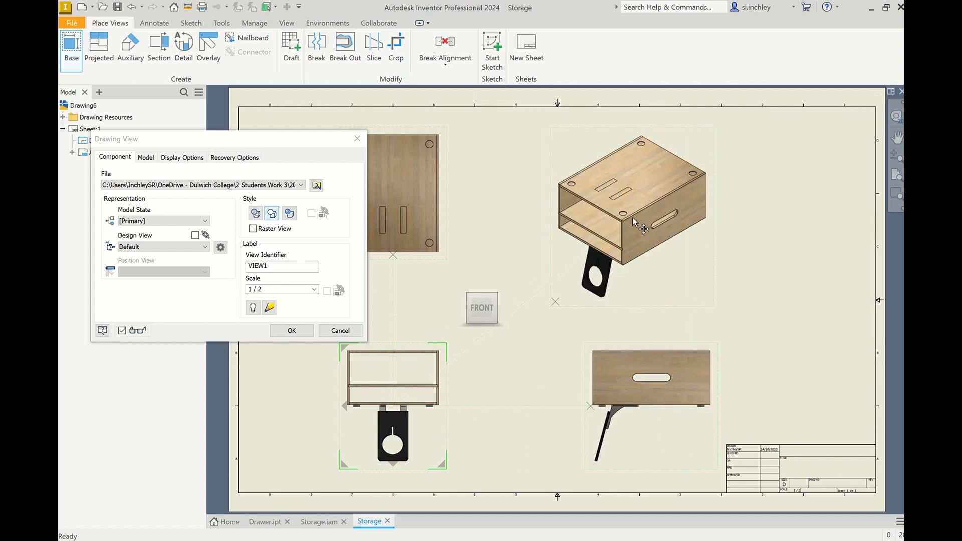
right_click(632, 218)
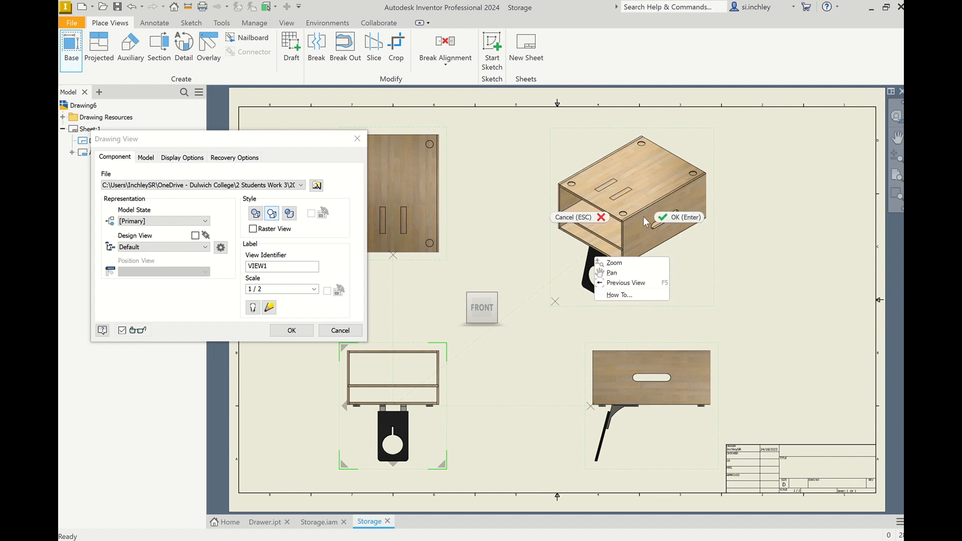
click(665, 219)
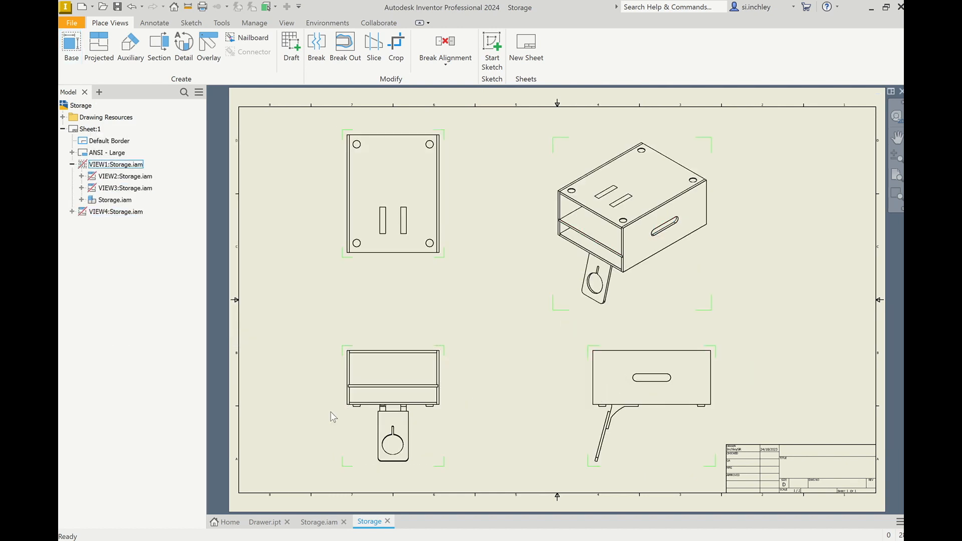
Move the front view with its top view, the side view and the isometric view toward the left part of the sheet
drag(346, 423, 273, 409)
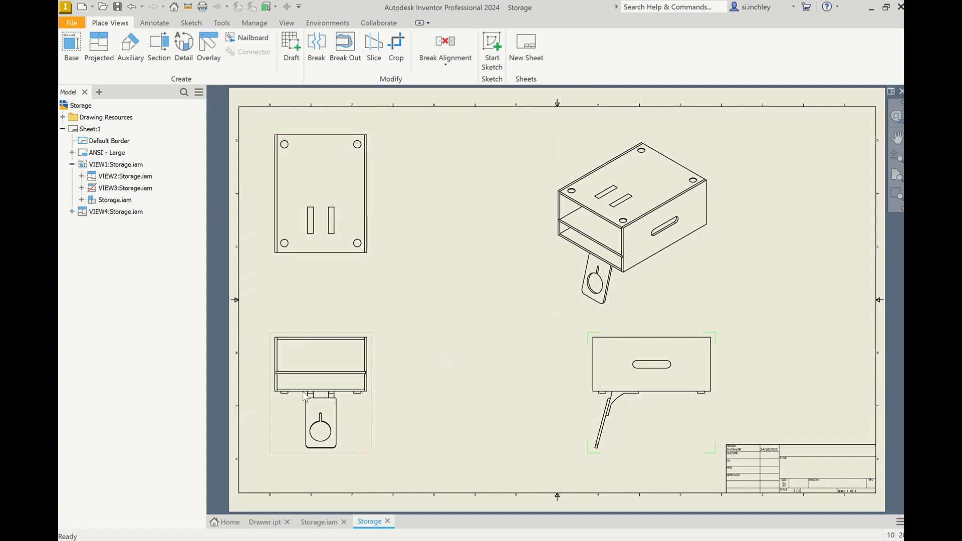
drag(583, 379, 480, 386)
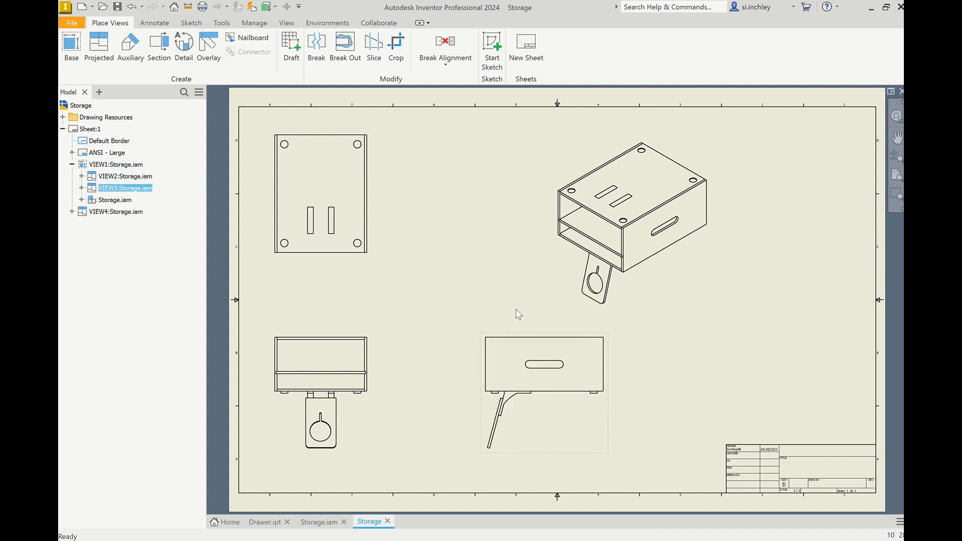
drag(554, 263, 463, 243)
click(409, 297)
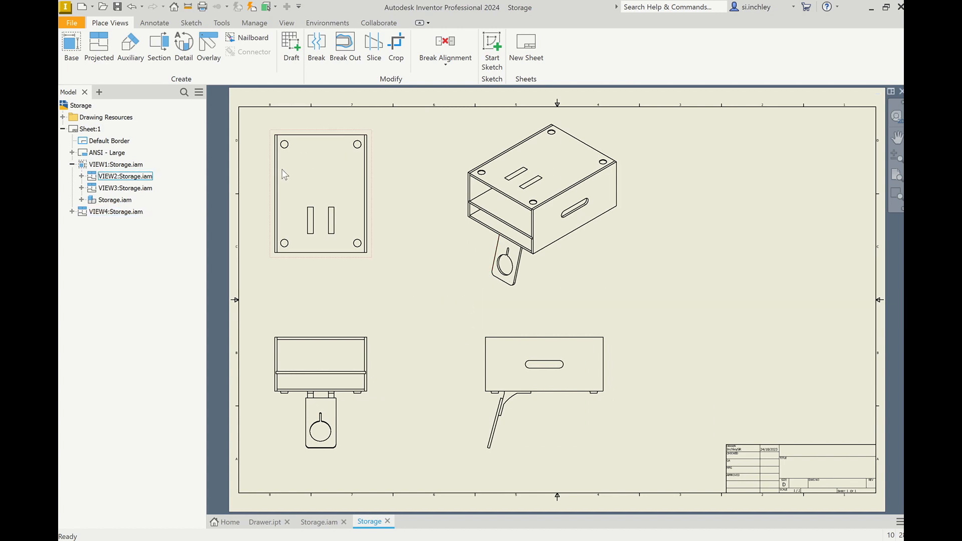
Dimension the overall width of the storage unit in the front view, placing the dimension below the phone holder
click(153, 22)
key(d)
scroll(268, 481, up, 3)
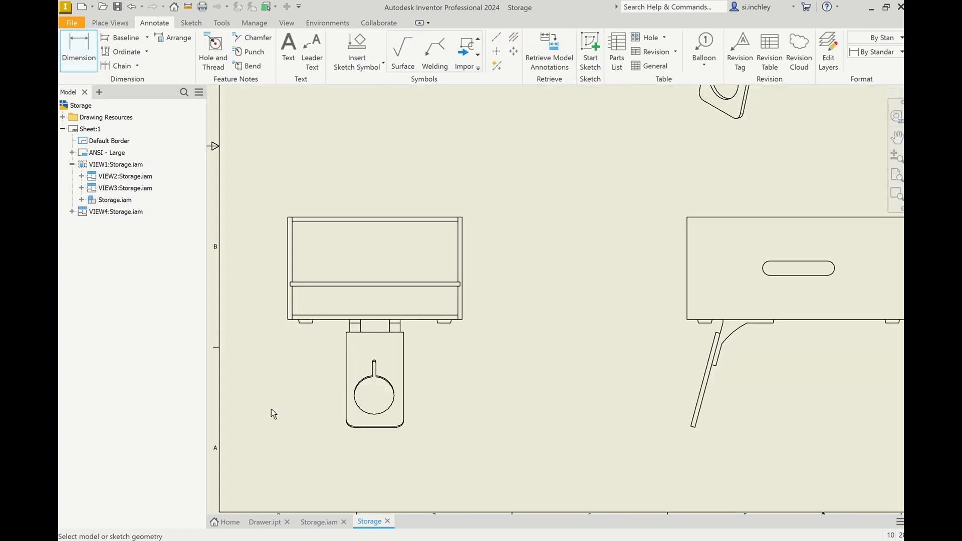
click(288, 269)
click(461, 266)
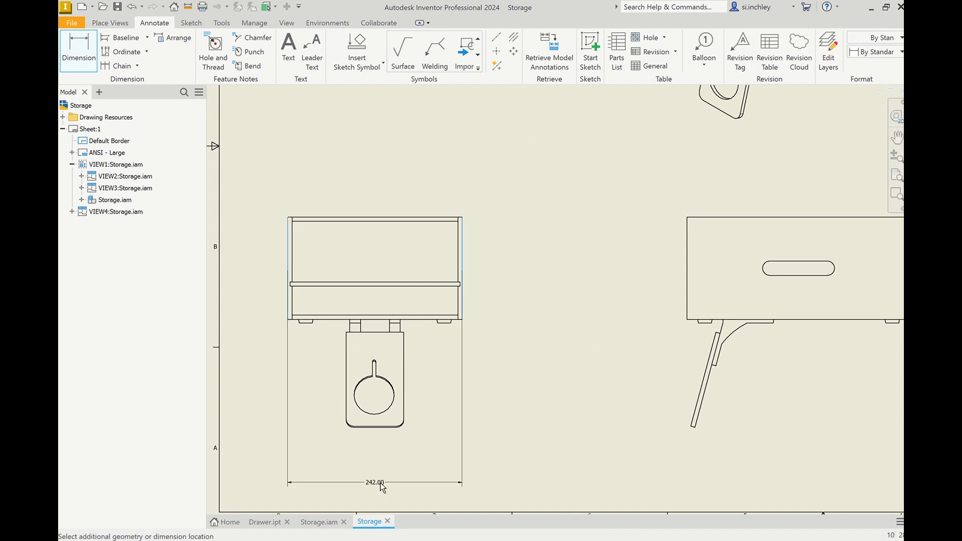
click(412, 429)
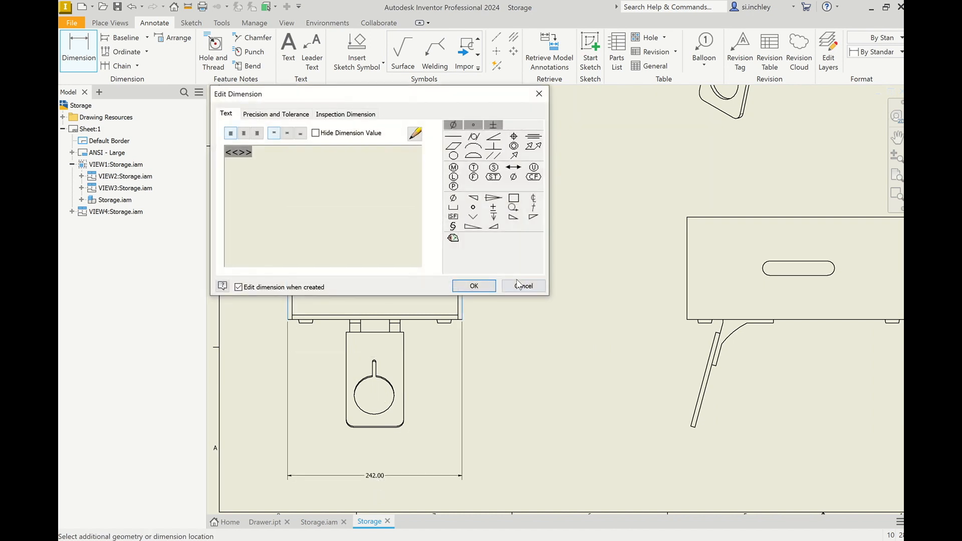
click(459, 283)
Dimension the height of the box in the front view, placing the dimension to the right of the view
click(429, 319)
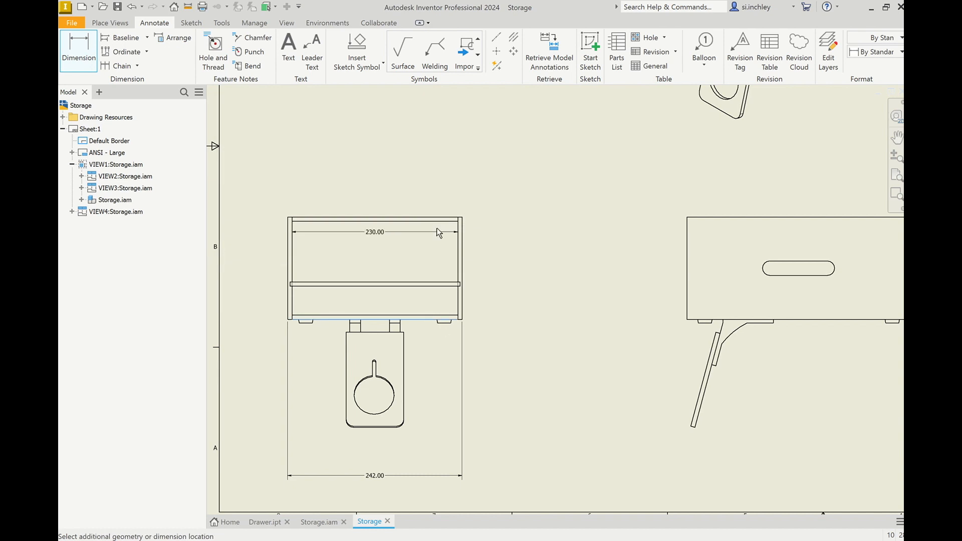
click(440, 217)
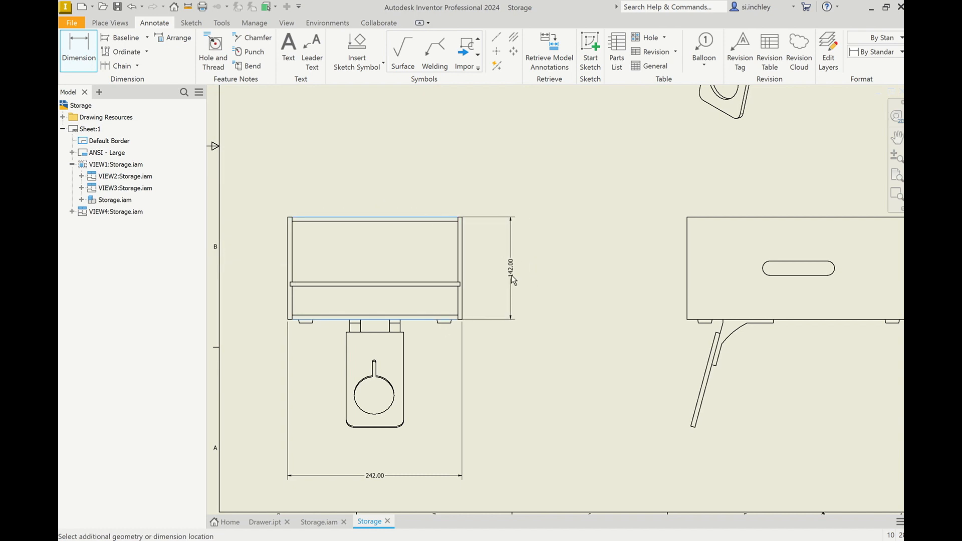
click(471, 336)
click(458, 285)
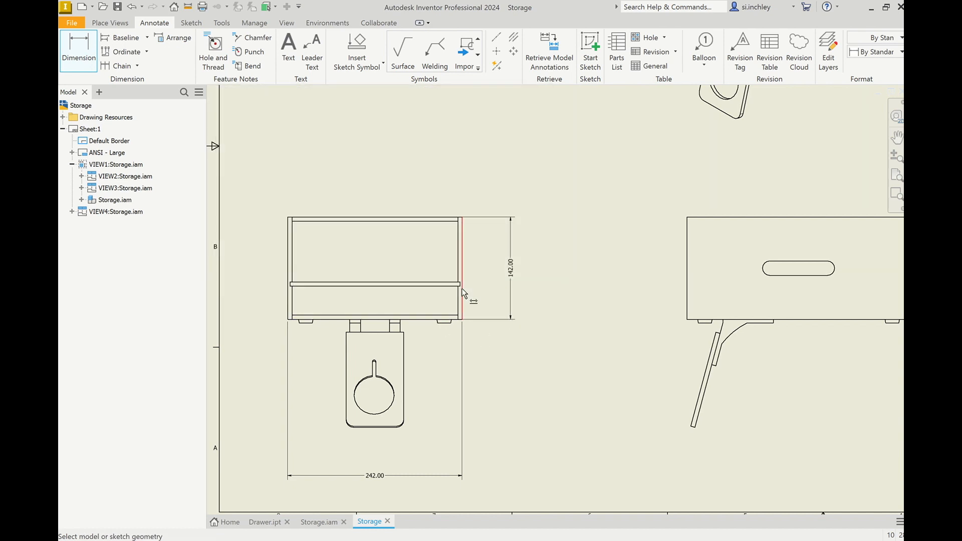
Dimension the full width of the inner shelf in the front view, placing the dimension above the box
click(459, 285)
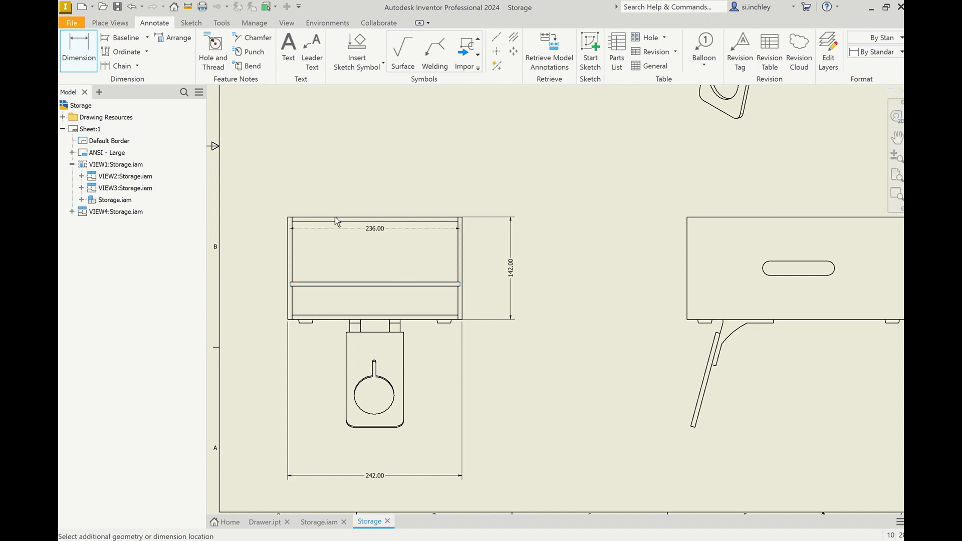
click(433, 209)
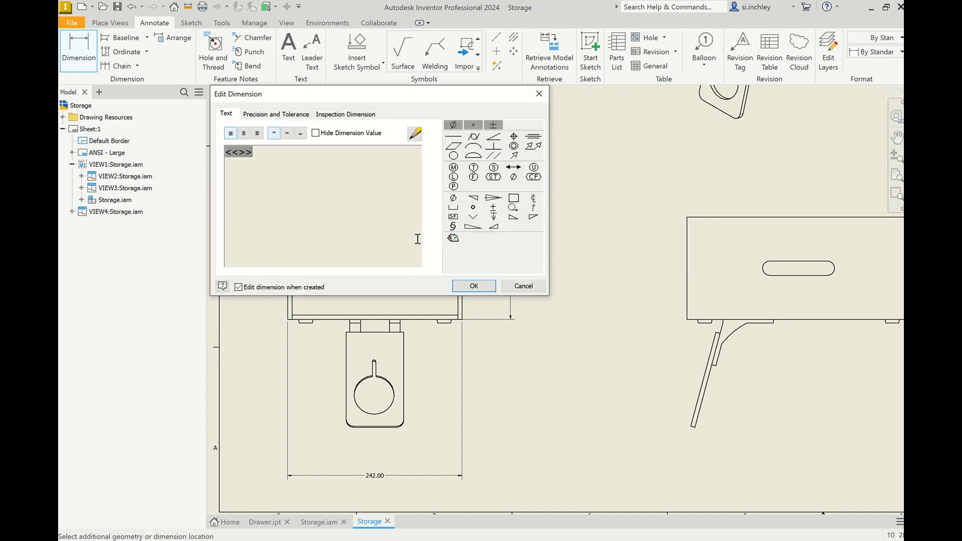
click(474, 286)
Dimension the depth of the box in the top view, placing the dimension to the left of the view
scroll(380, 357, down, 3)
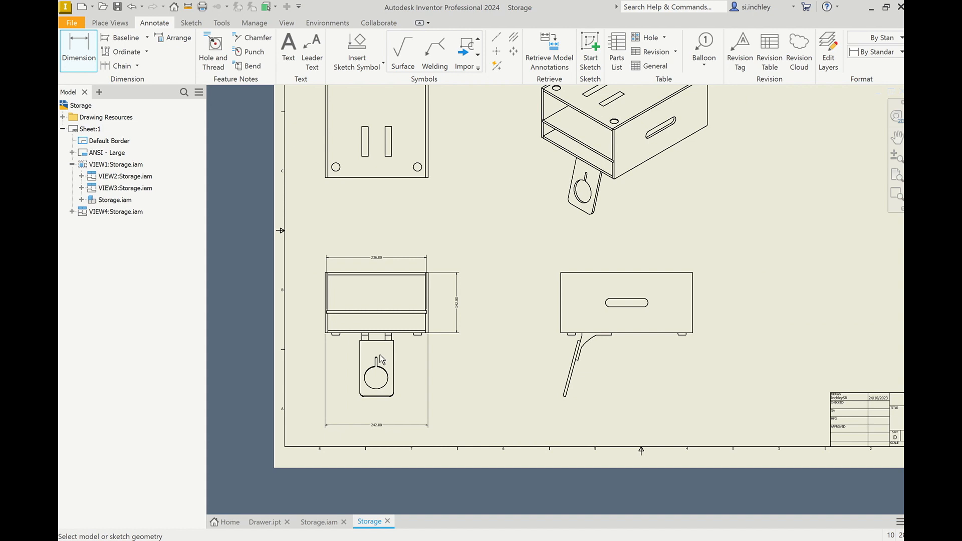
scroll(380, 358, down, 3)
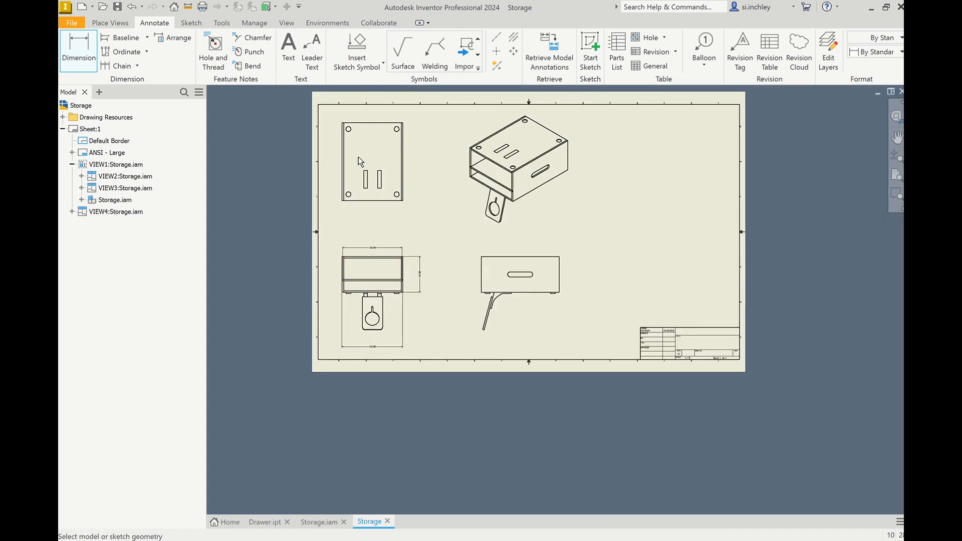
scroll(365, 145, up, 3)
click(368, 128)
click(378, 275)
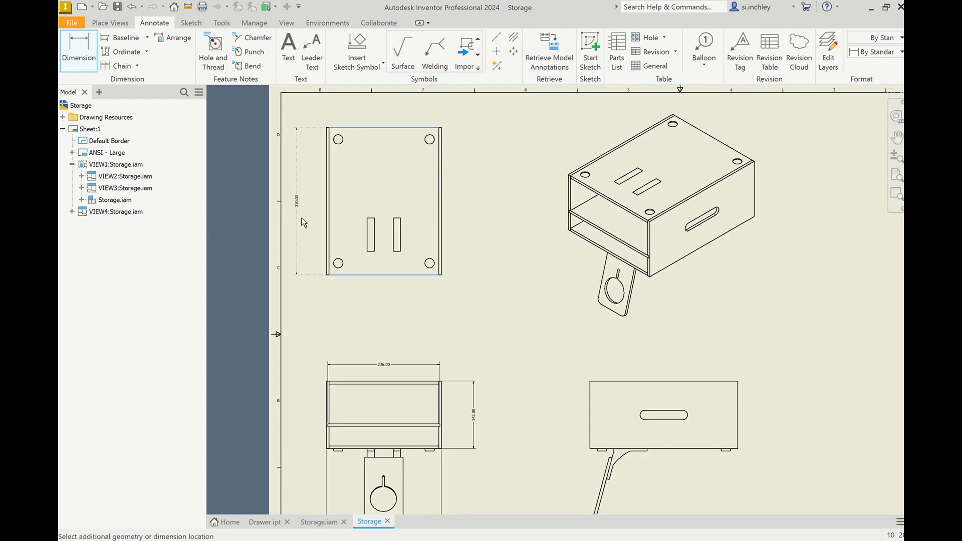
click(437, 284)
click(489, 286)
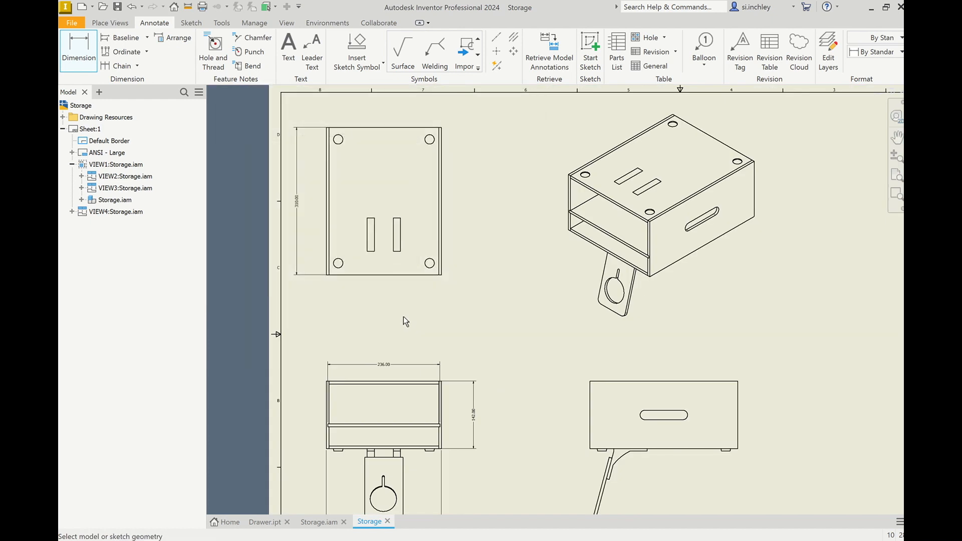
Add a radius dimension to the rounded left end of the handle slot in the side view, placed outside the box
key(Home)
scroll(550, 394, down, 5)
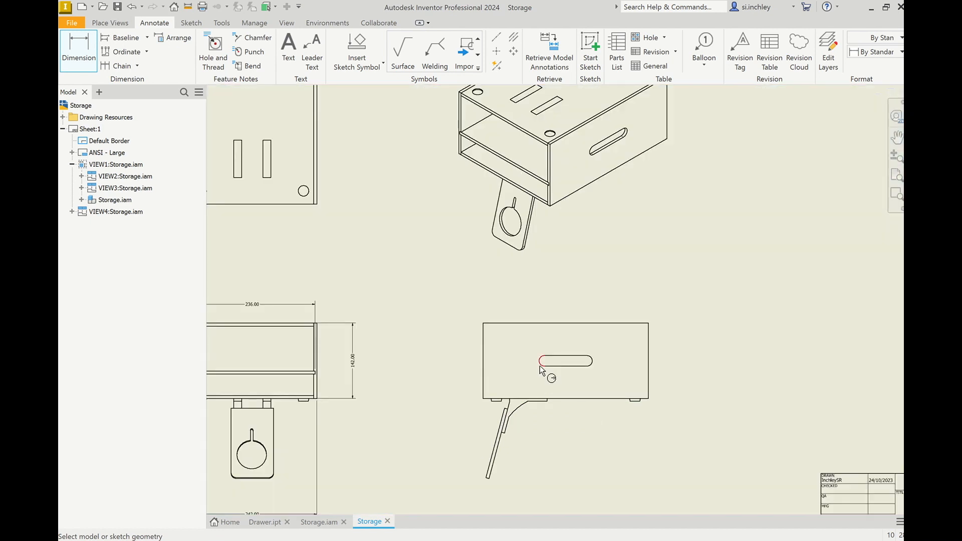
click(542, 362)
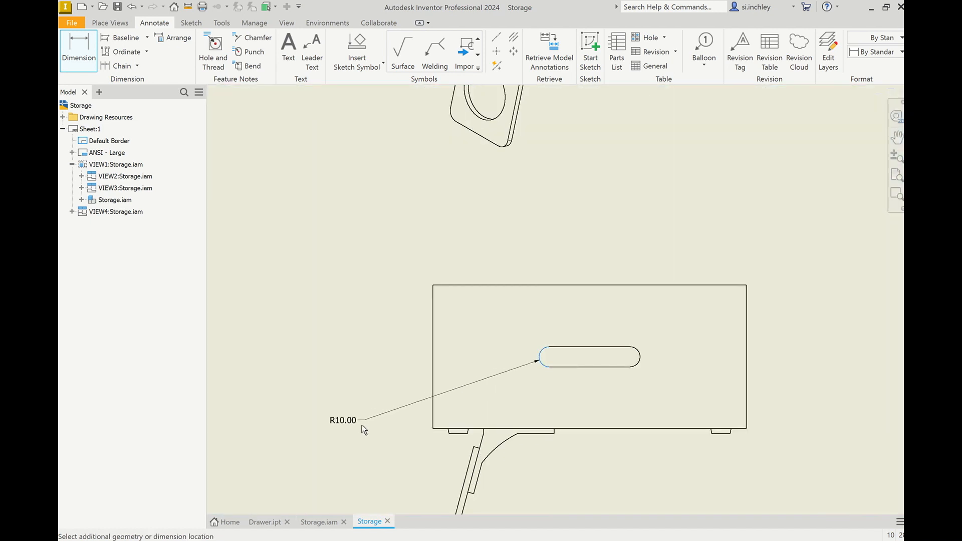
click(340, 425)
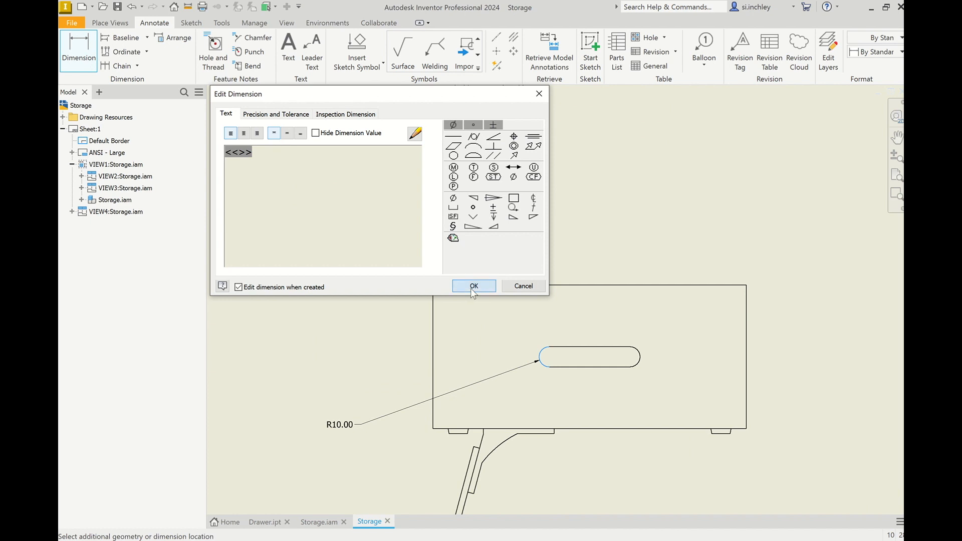
click(470, 288)
Open the phone holder part from the Storage Assembly folder
scroll(526, 399, up, 3)
scroll(522, 395, up, 2)
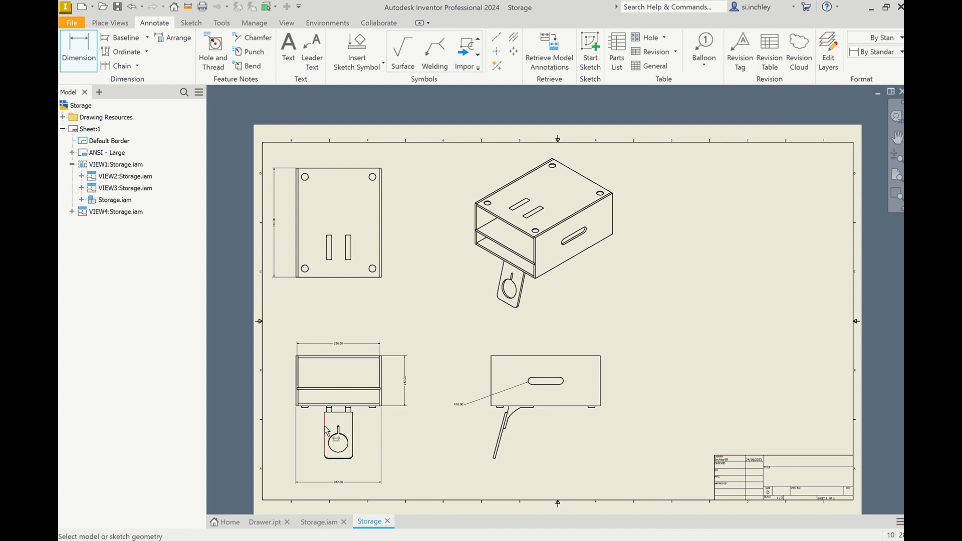
scroll(492, 447, up, 3)
scroll(493, 446, down, 4)
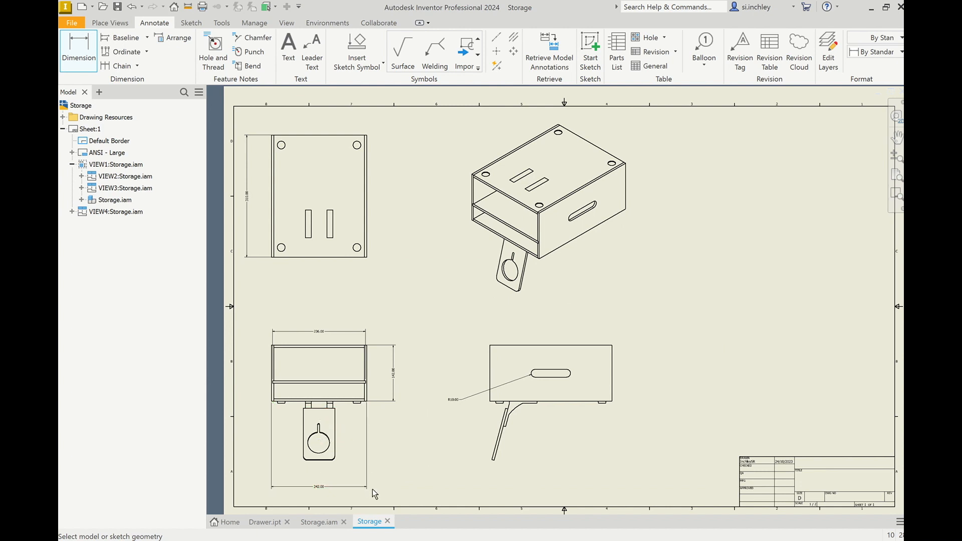
key(ctrl+o)
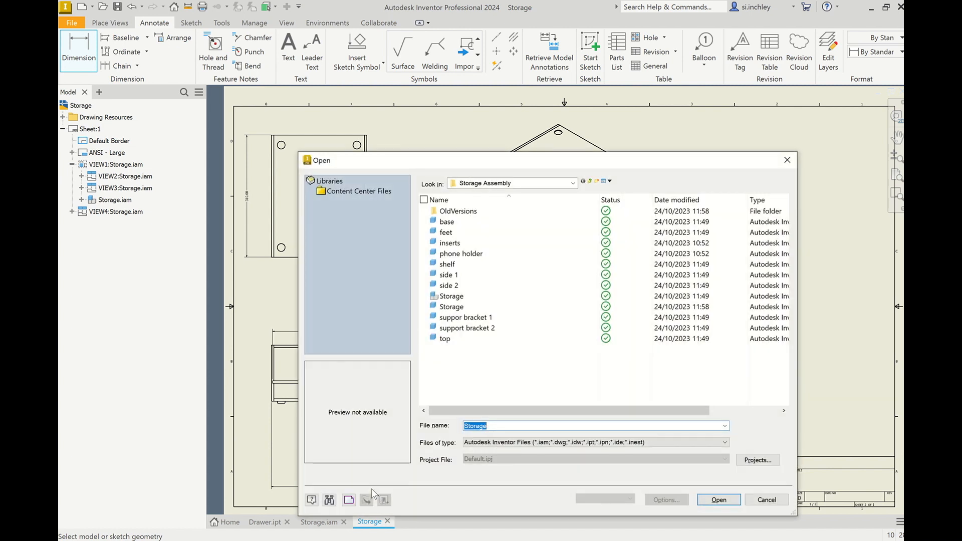
click(457, 258)
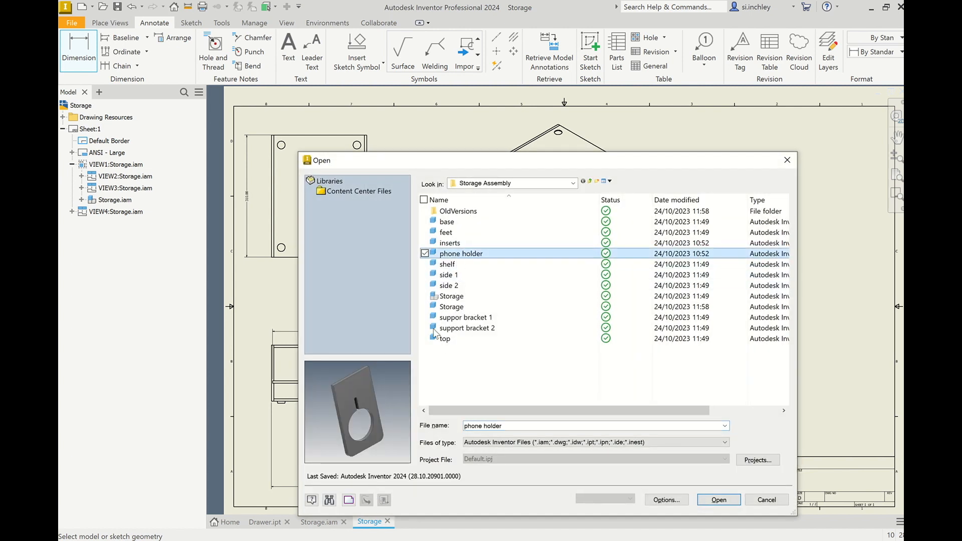
click(719, 500)
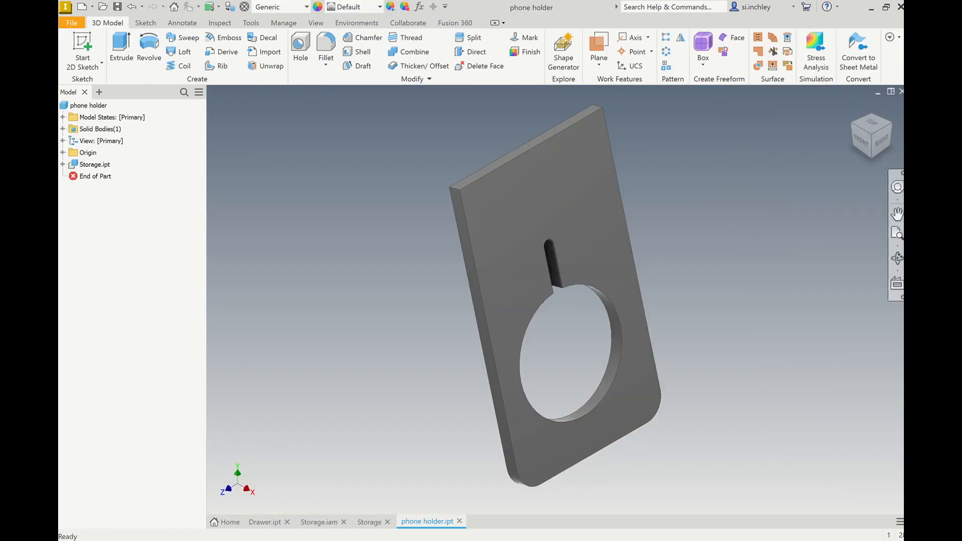
Orient the phone holder straight onto its large flat face and set this orientation as the Front view
click(897, 286)
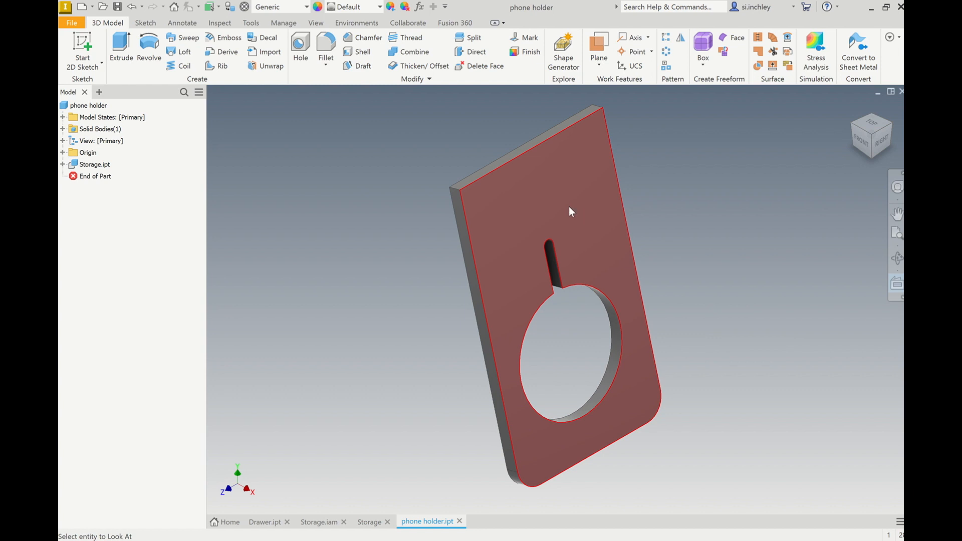
click(569, 206)
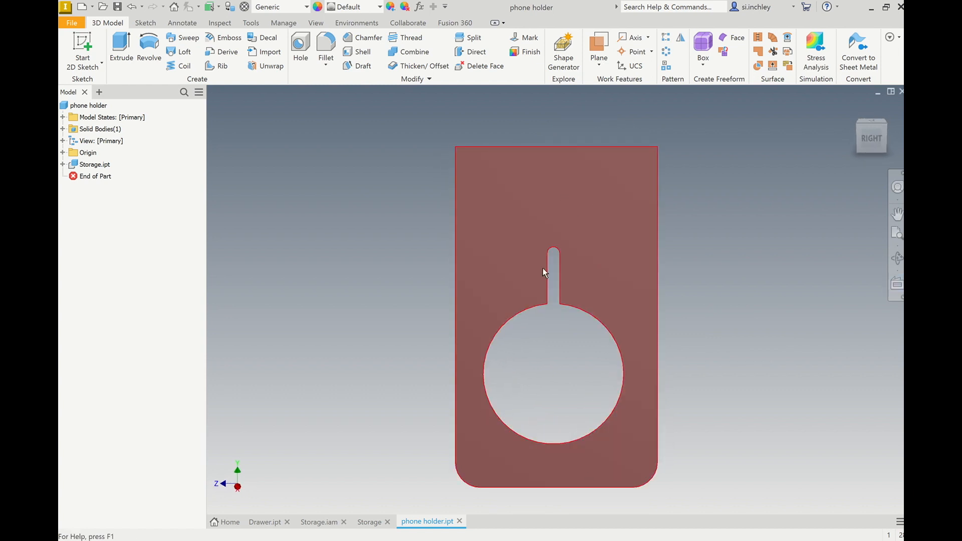
scroll(542, 340, down, 3)
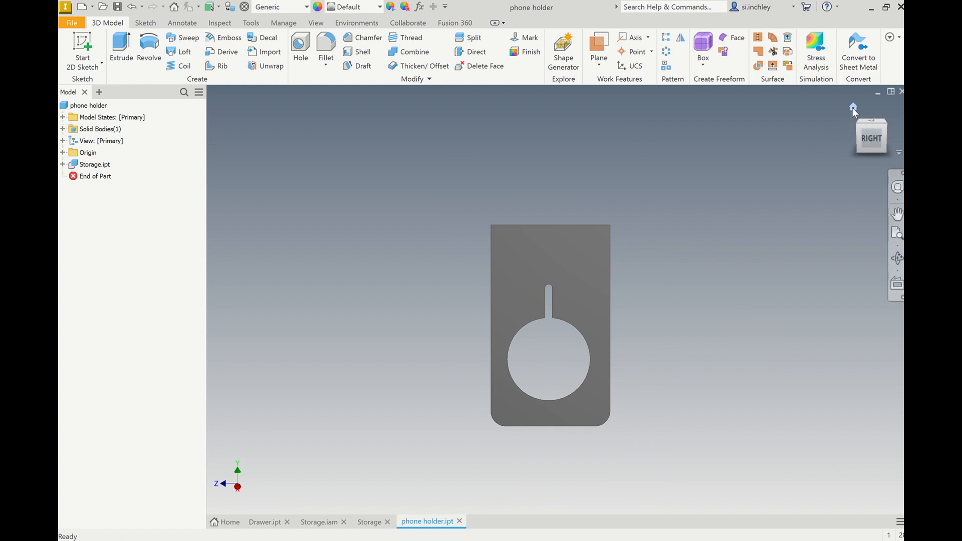
right_click(853, 109)
mouse_move(846, 182)
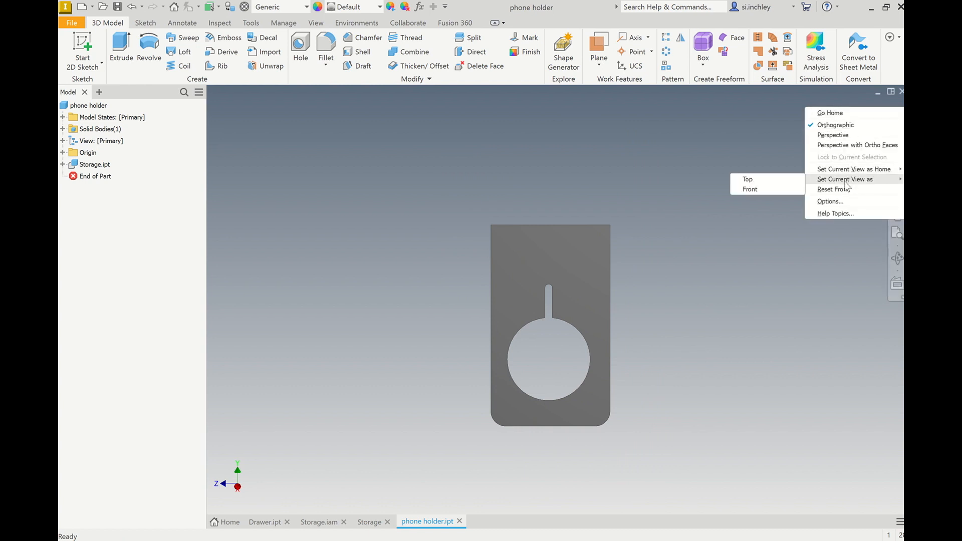
click(779, 189)
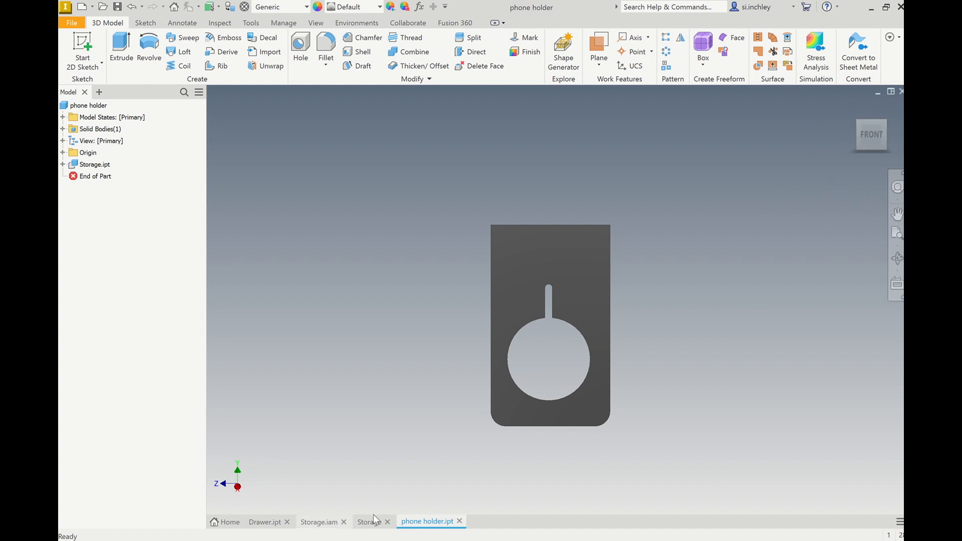
Return to the Storage drawing and place a base view of the phone holder at 1/2 scale, right of the side view above the title block
click(361, 522)
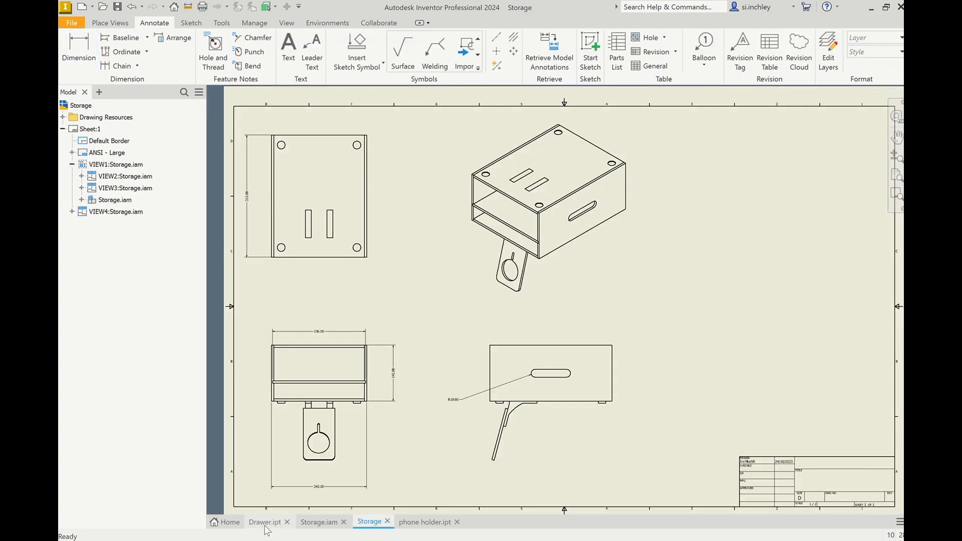
click(265, 522)
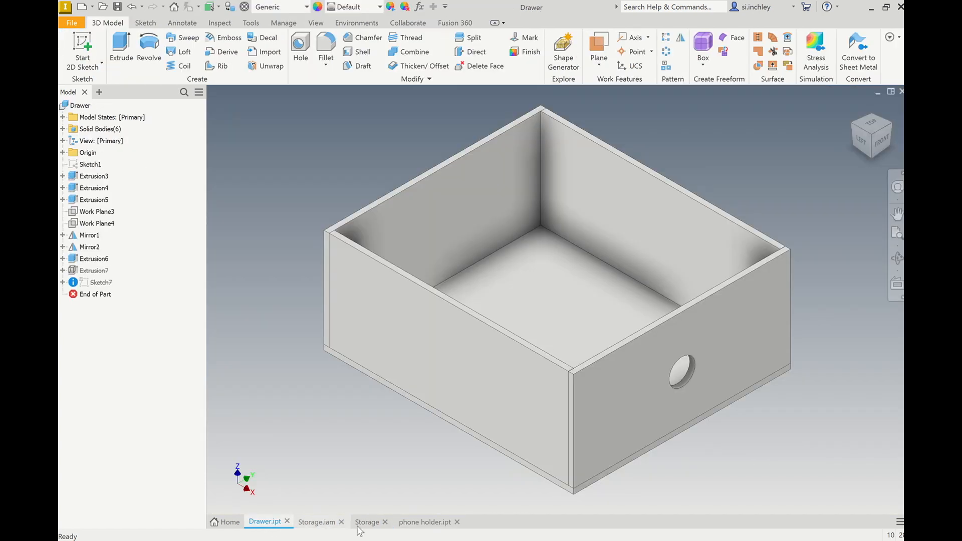
key(ctrl+Tab)
click(370, 524)
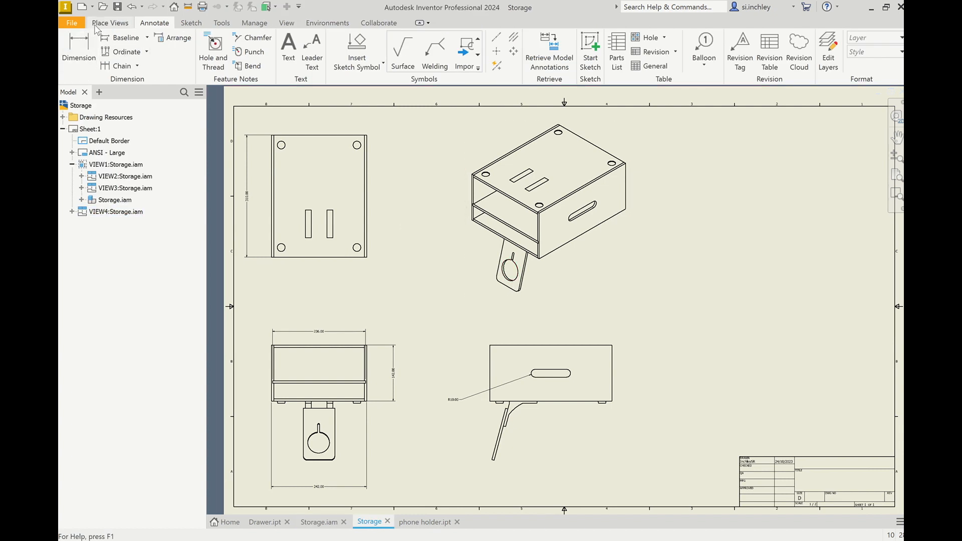
click(110, 22)
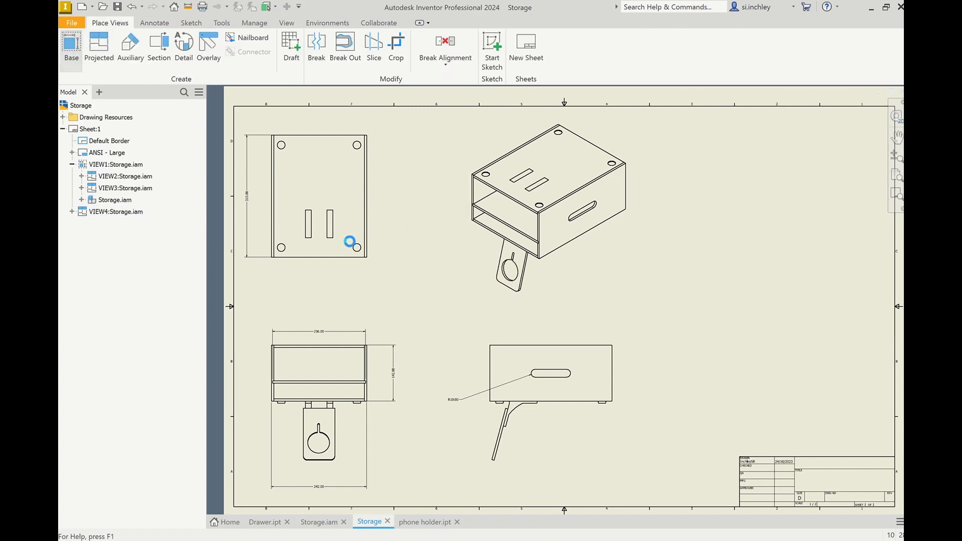
click(317, 187)
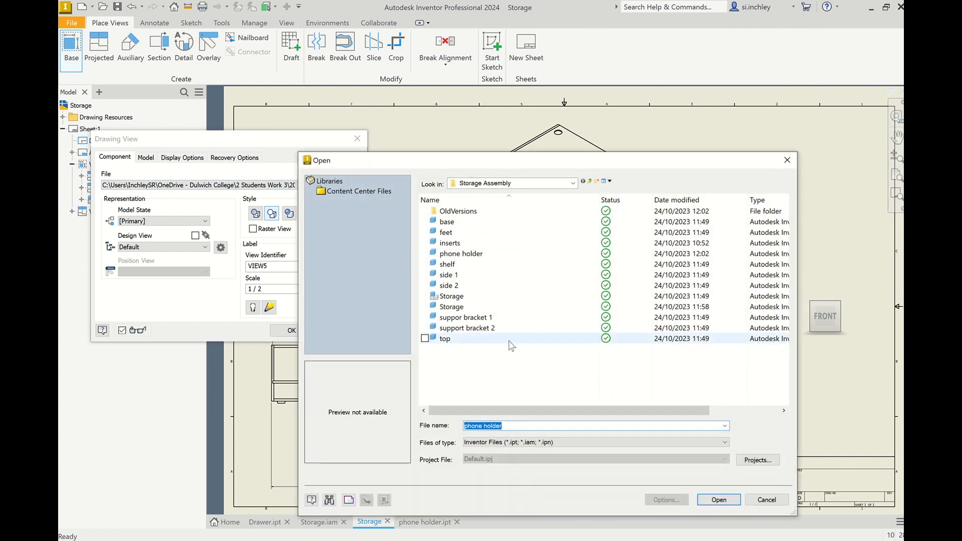
click(484, 256)
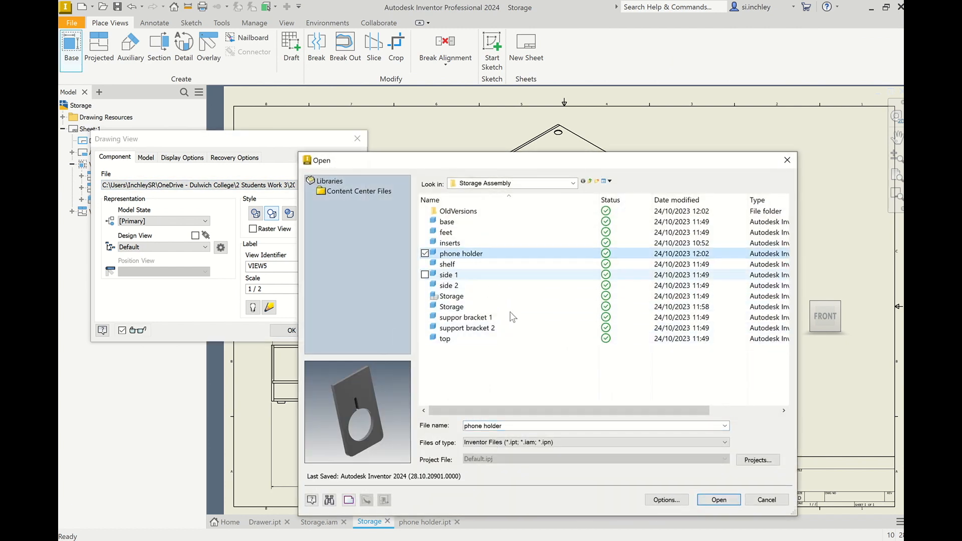
click(719, 500)
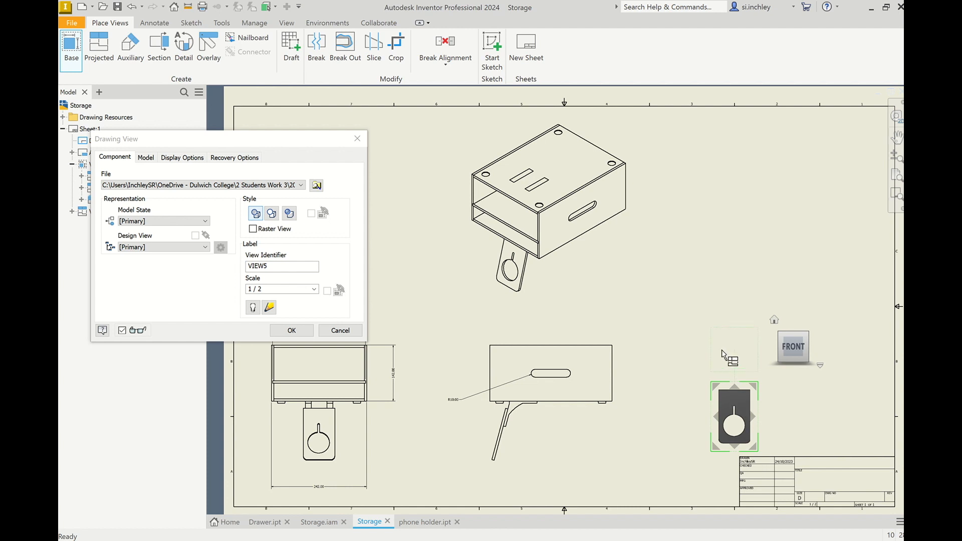
right_click(784, 408)
click(826, 407)
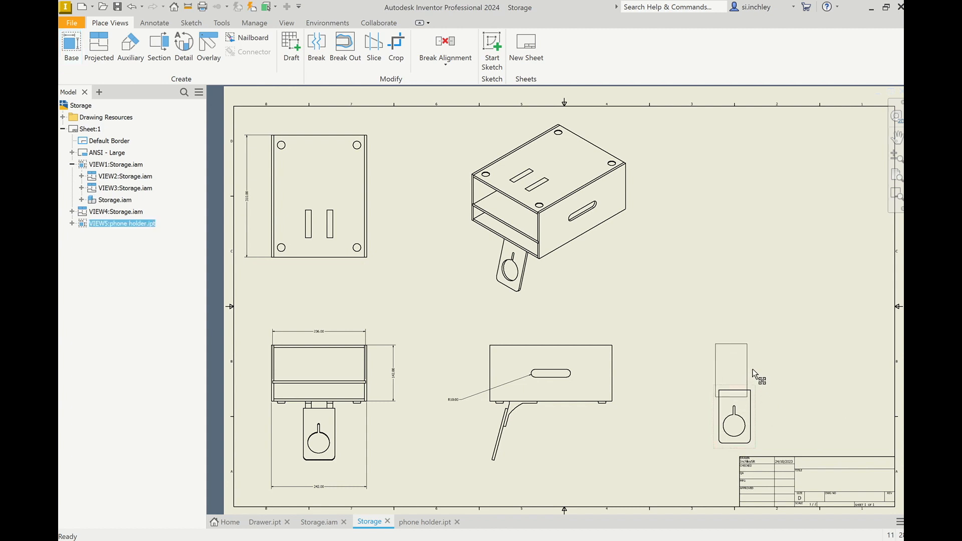
Move the phone holder view up so it sits level with the box in the side view
drag(753, 370, 753, 371)
scroll(761, 378, up, 3)
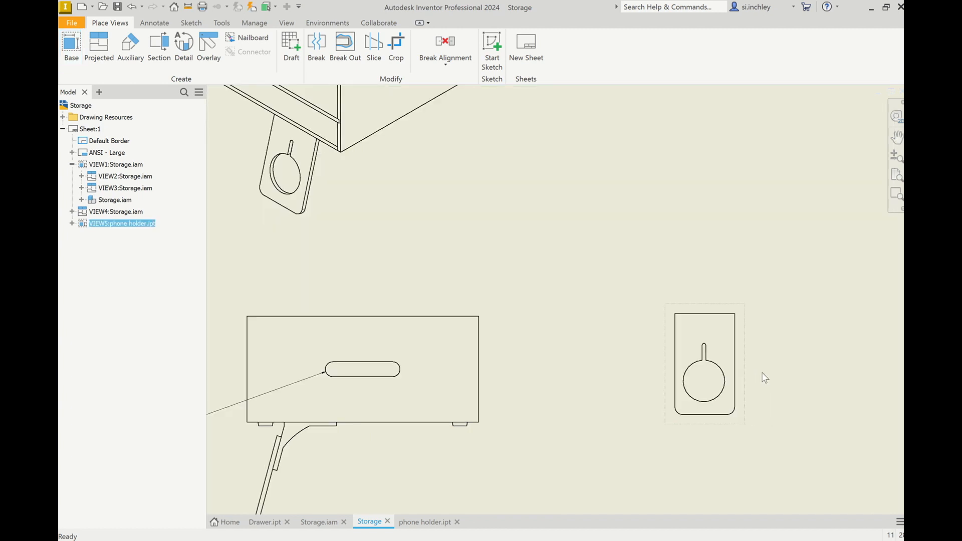
scroll(762, 372, down, 3)
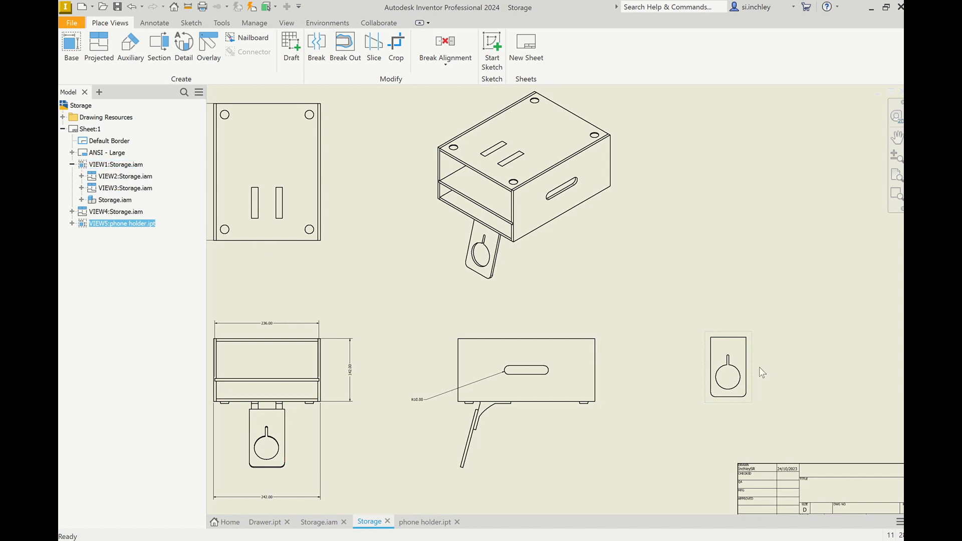
Dimension the overall width of the phone holder, placing the dimension below its view
click(153, 24)
click(798, 410)
scroll(774, 402, up, 3)
key(d)
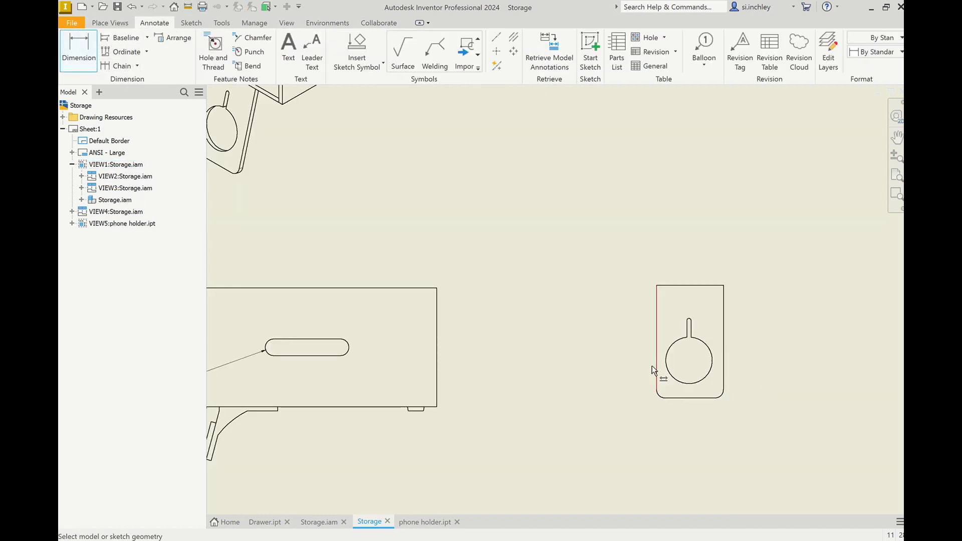
click(655, 368)
click(724, 373)
click(698, 435)
click(485, 290)
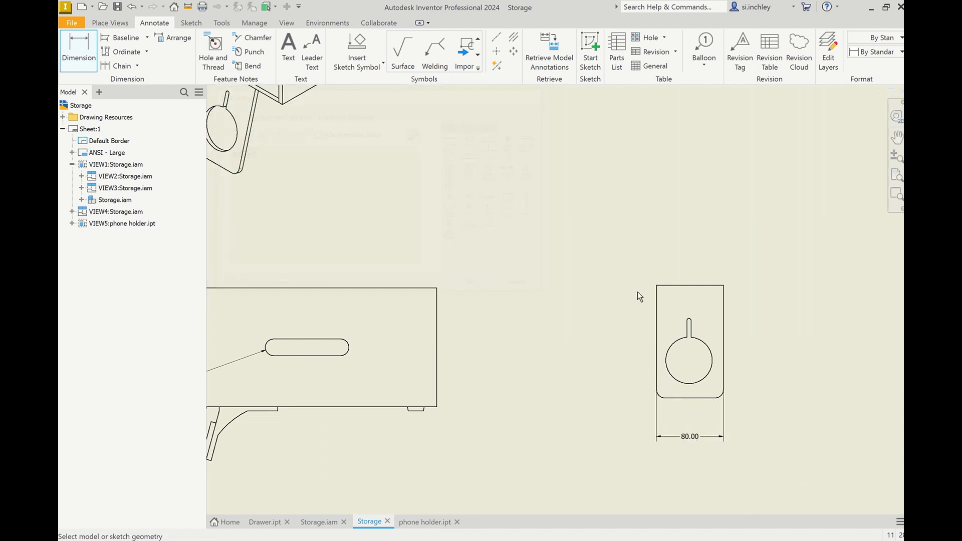
Dimension the phone holder's height to the left of its view and add a radius dimension to its large circular hole, placed outside the plate
click(679, 398)
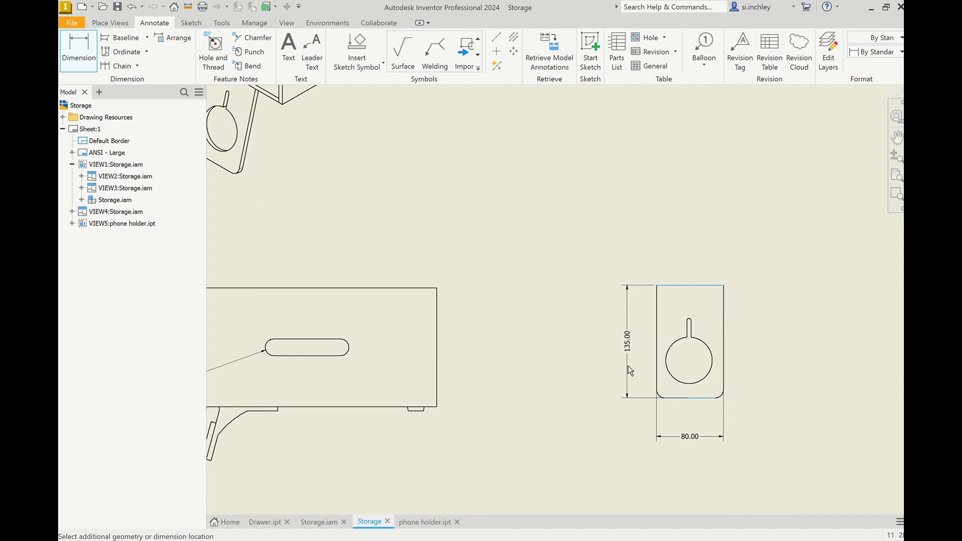
click(477, 289)
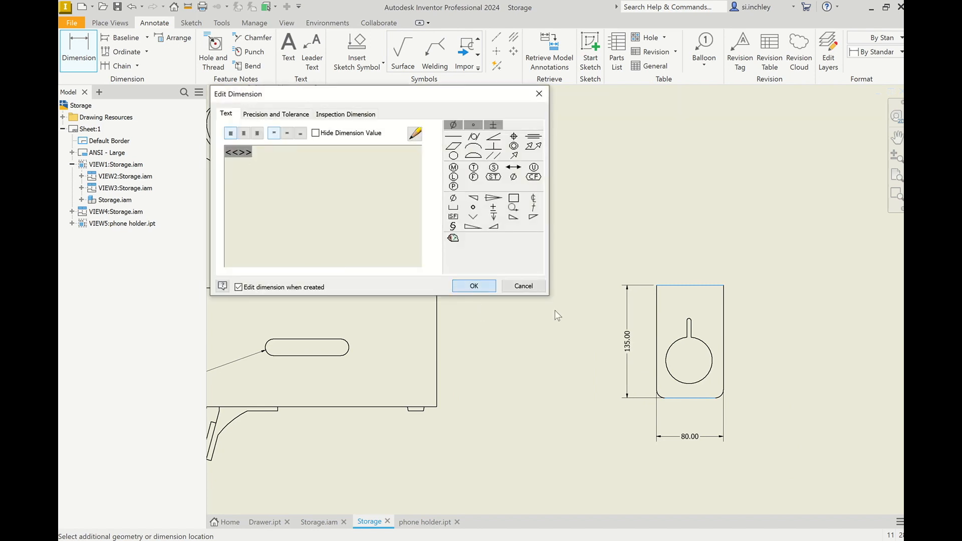
click(670, 382)
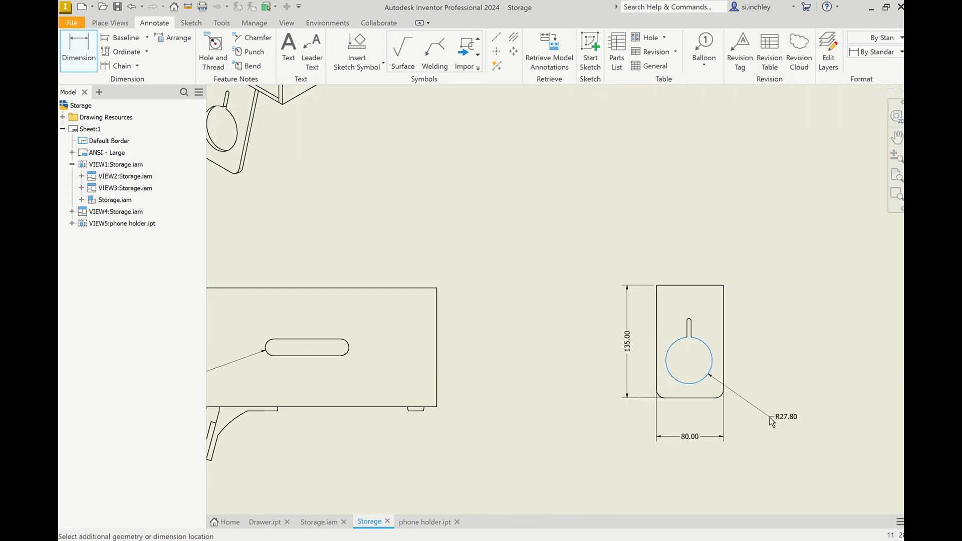
click(759, 406)
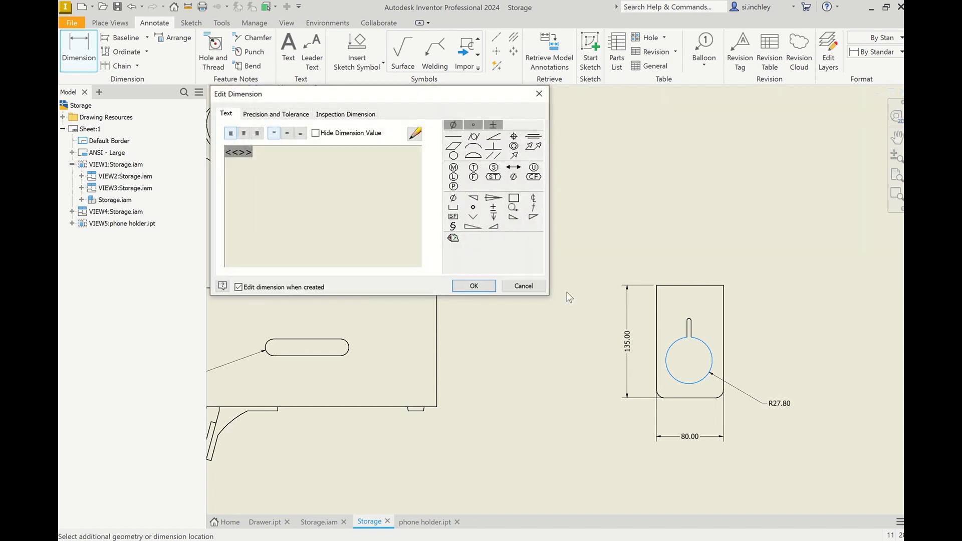
click(474, 287)
scroll(775, 388, down, 2)
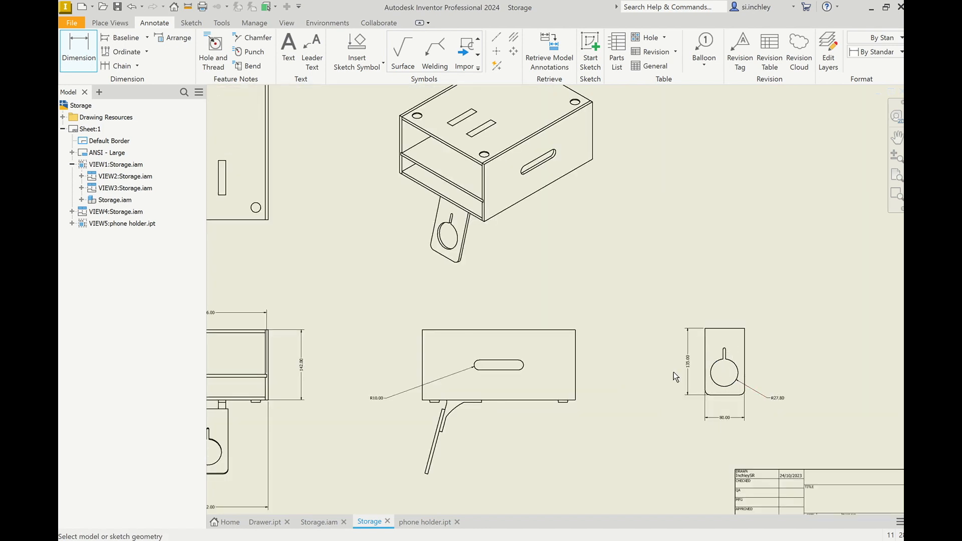
scroll(673, 387, down, 2)
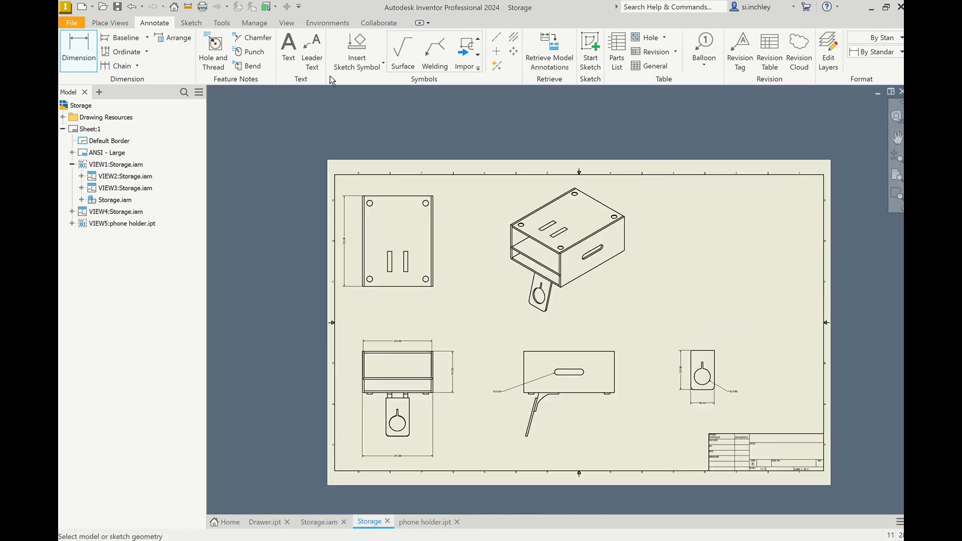
Create a text note between the top view and the isometric view, with a 6.00 mm text height
click(282, 43)
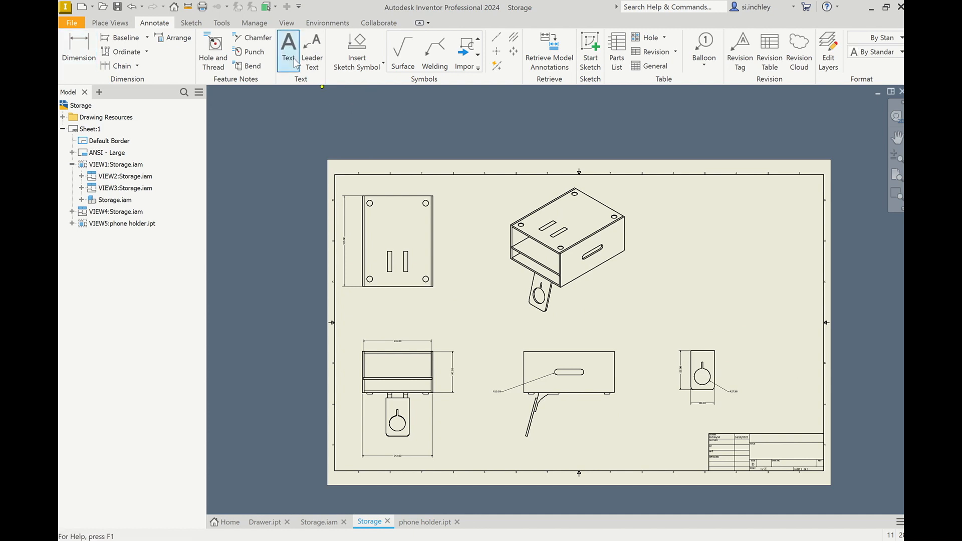
drag(454, 184, 530, 209)
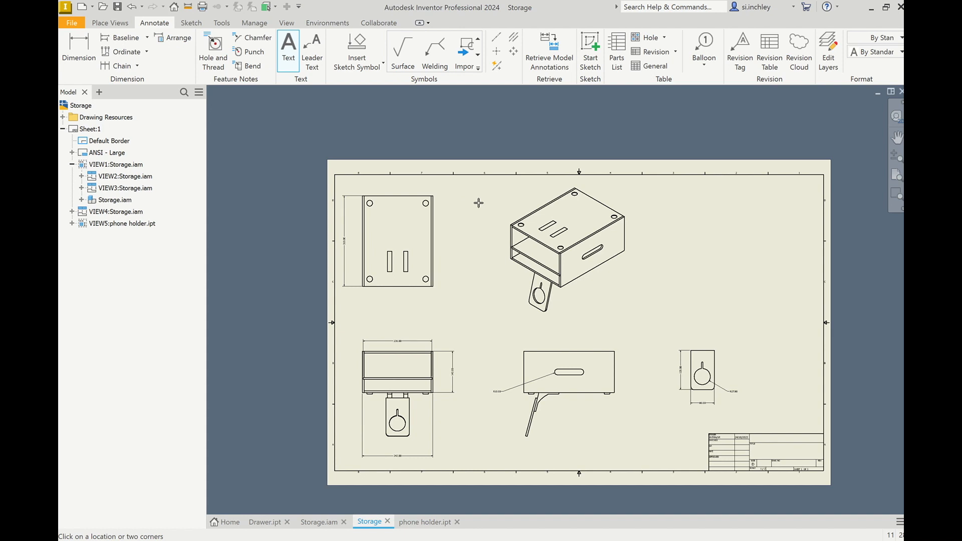
click(516, 304)
text(6)
click(505, 369)
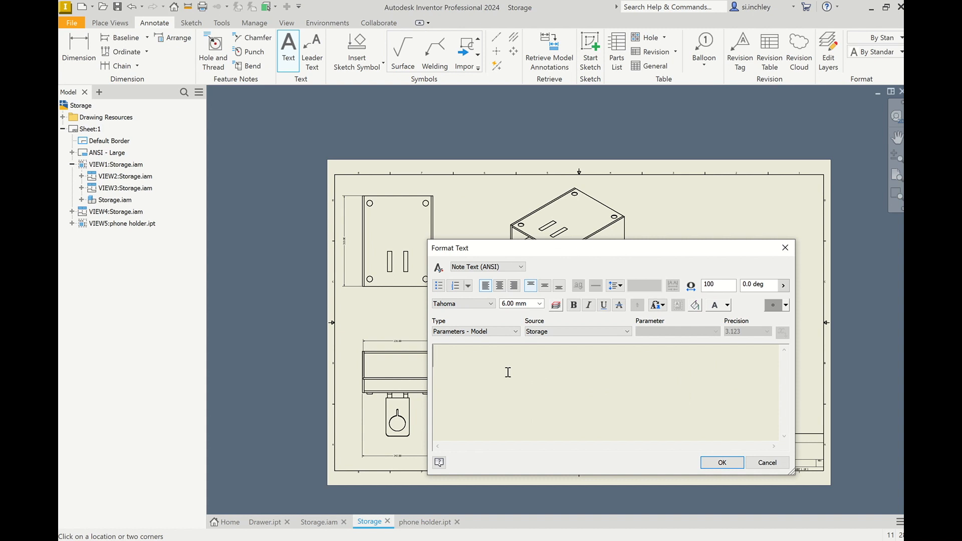
Enter the note text "Orthographic drawing of storage unit", "All dimensions in mm" and "Scale 1:2" on separate lines
text(Orthogr)
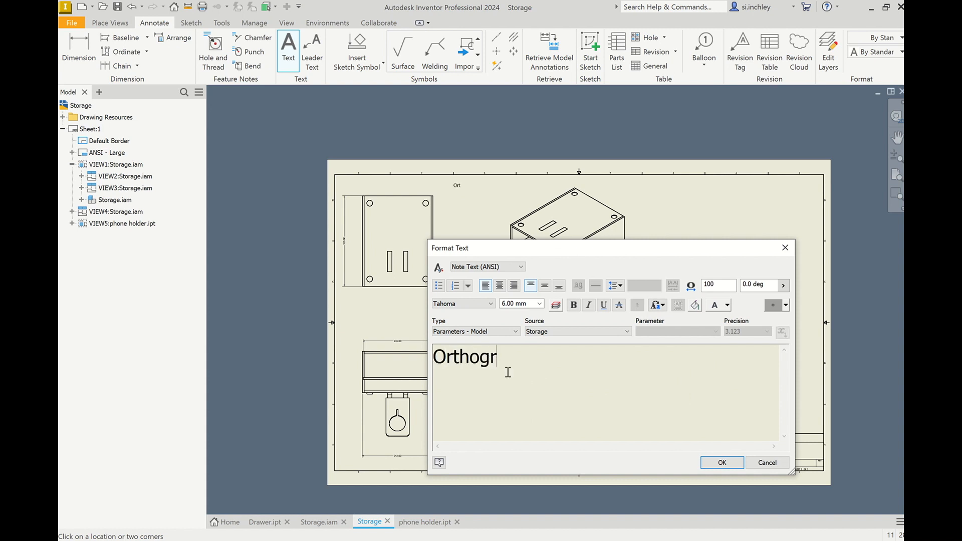
text(aphic drawing of )
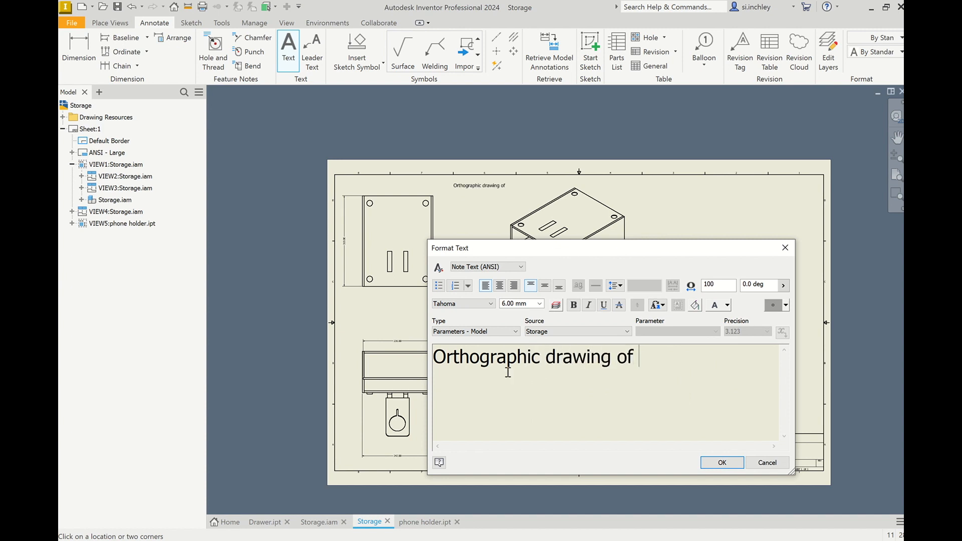
text(storage unit)
key(Return)
text(All di)
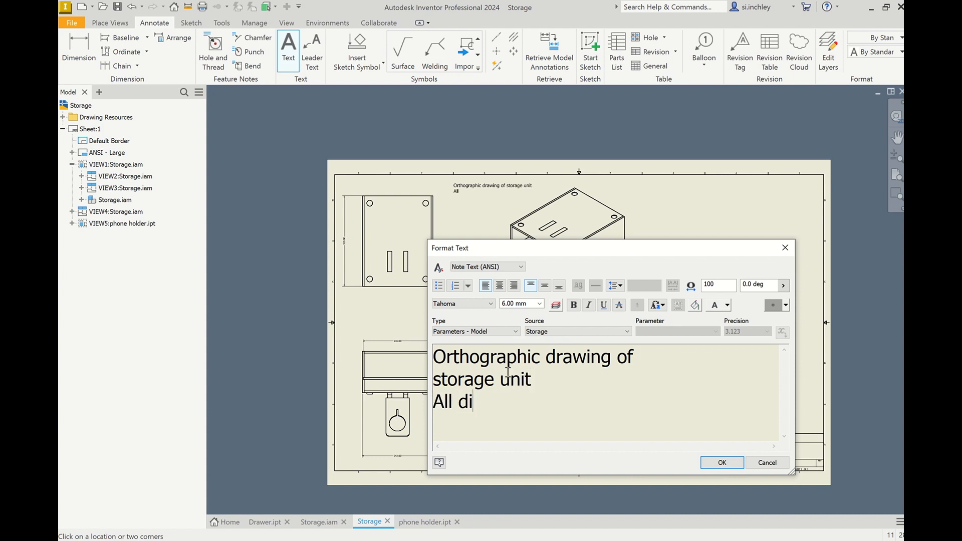
text(mensions in mm )
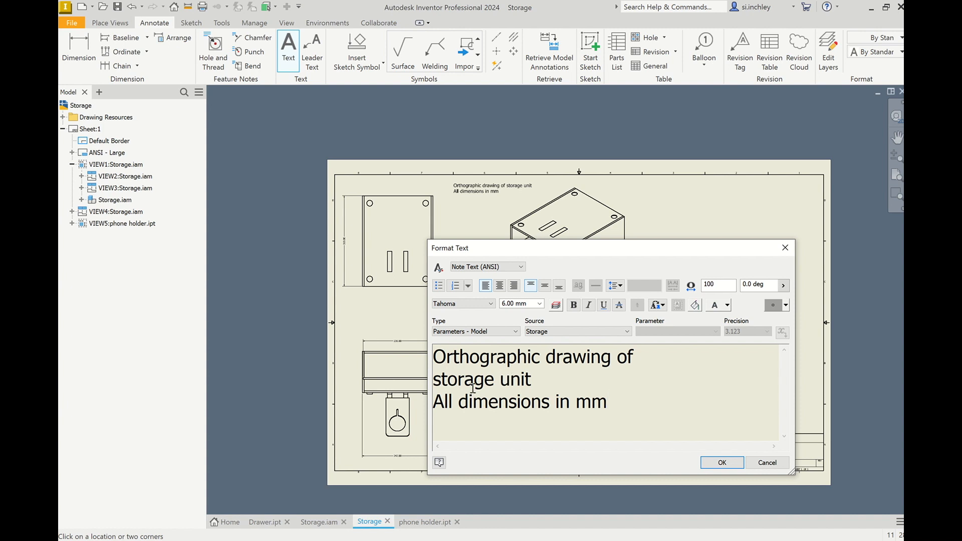
text(Scale 1:2)
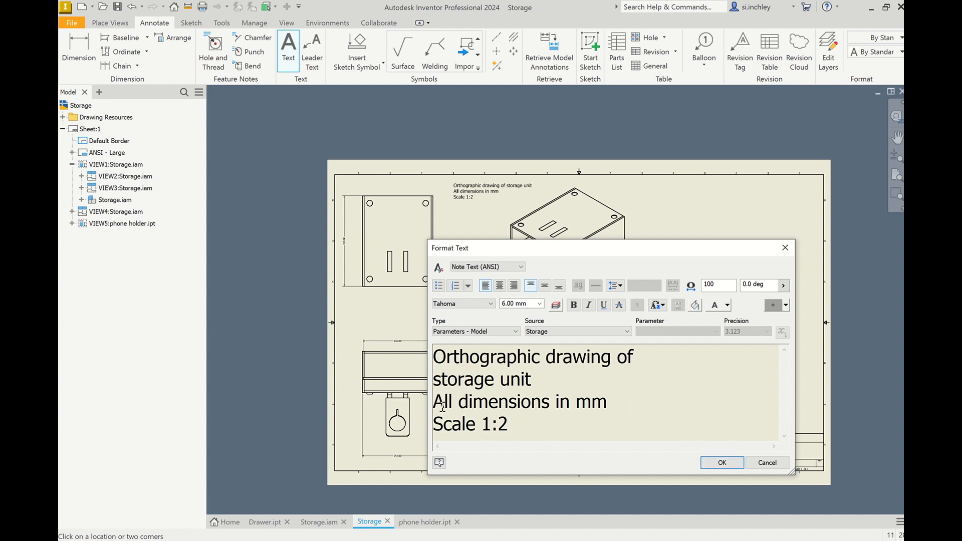
Centre-align all lines of the note text, place the note on the sheet and end the Text command
drag(562, 419, 431, 343)
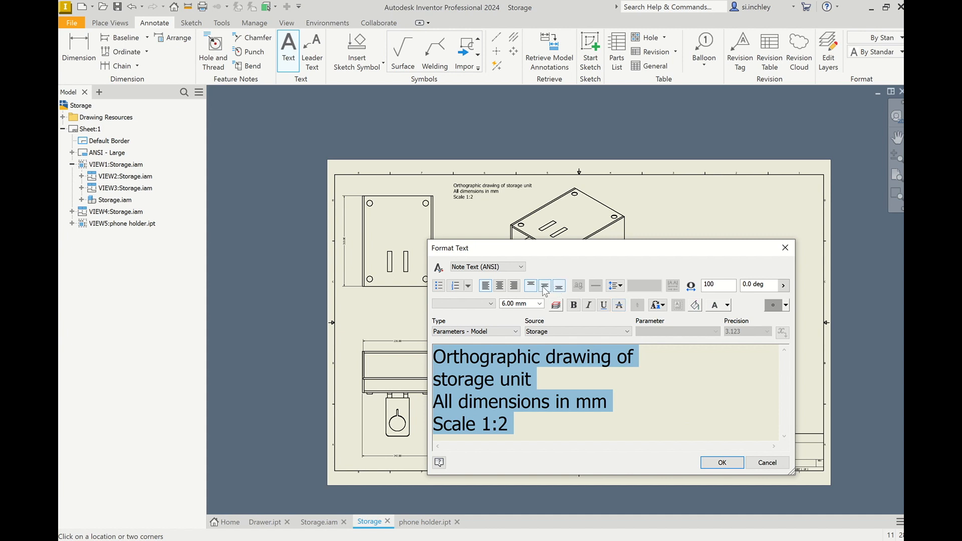
click(500, 285)
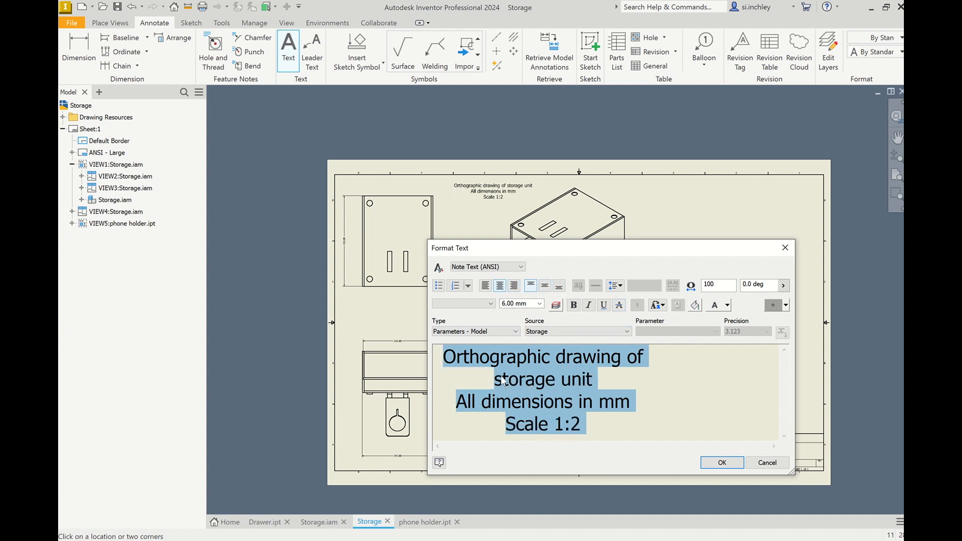
click(734, 464)
right_click(490, 219)
click(522, 219)
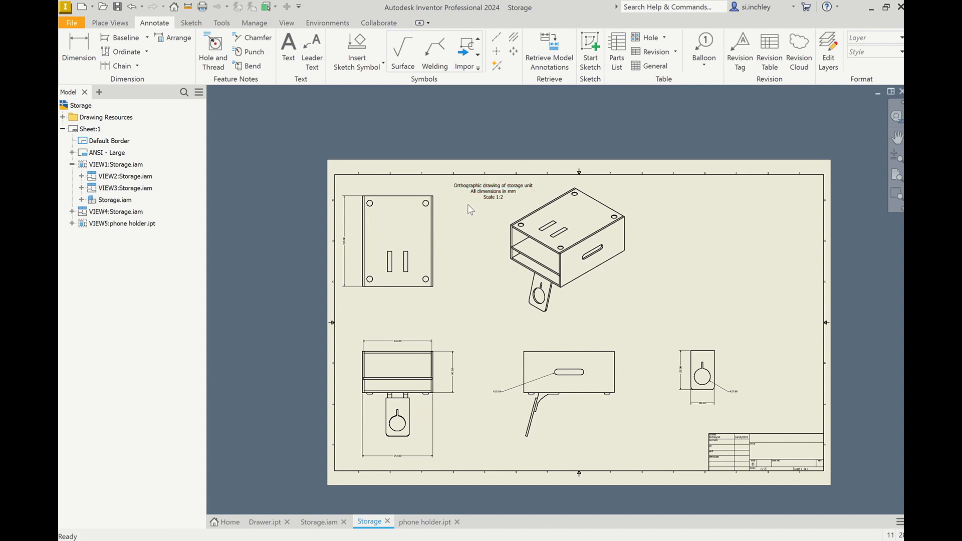
Move the text note slightly up and to the left, clear of the isometric view and just inside the upper border
click(482, 205)
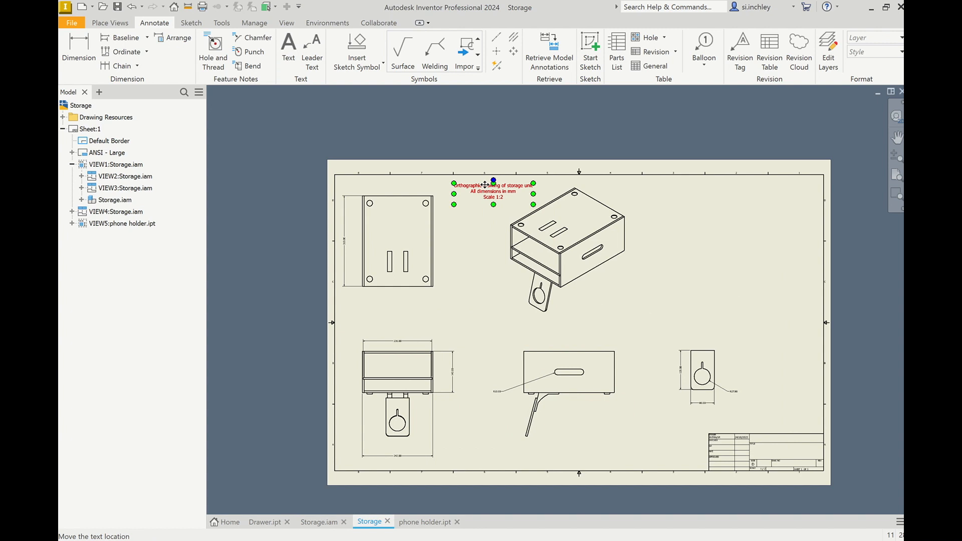
click(476, 187)
drag(475, 185, 475, 181)
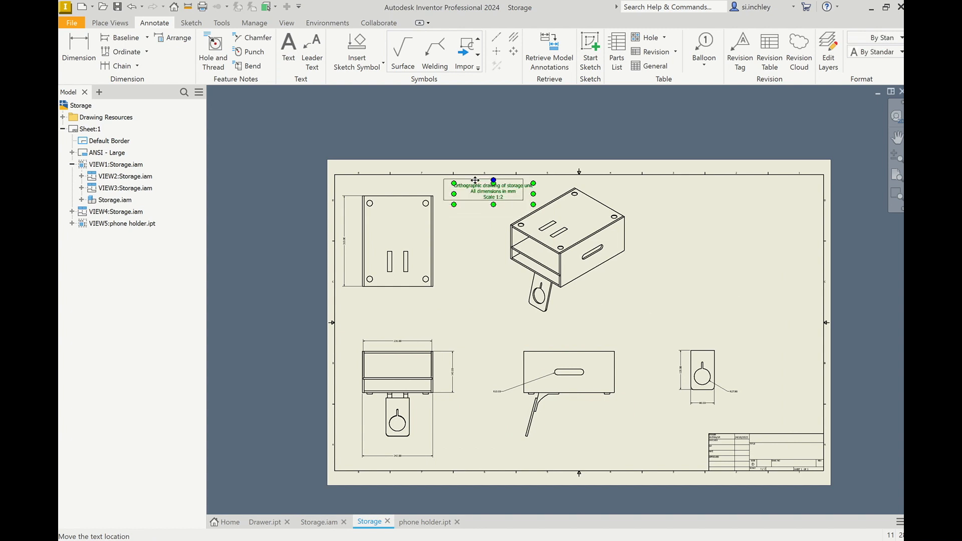
click(461, 219)
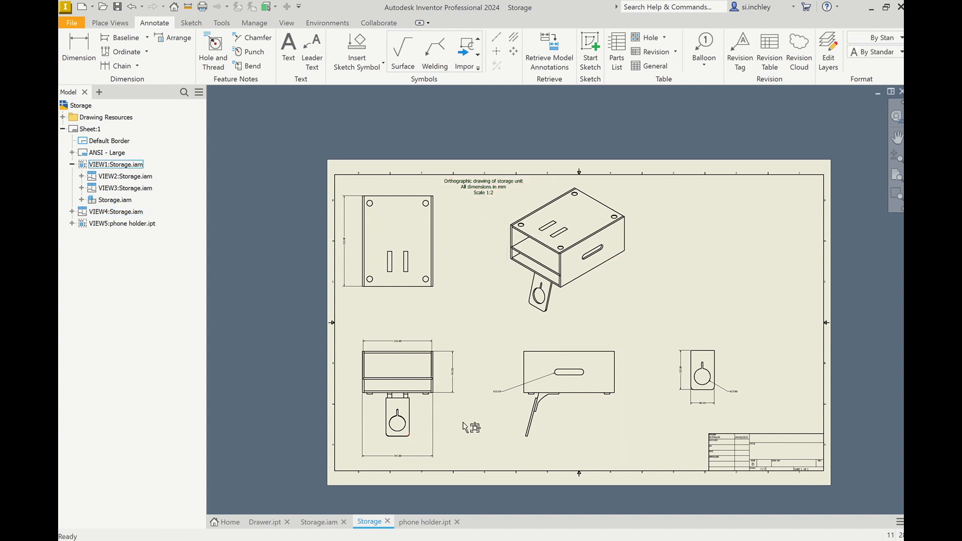
scroll(812, 474, up, 5)
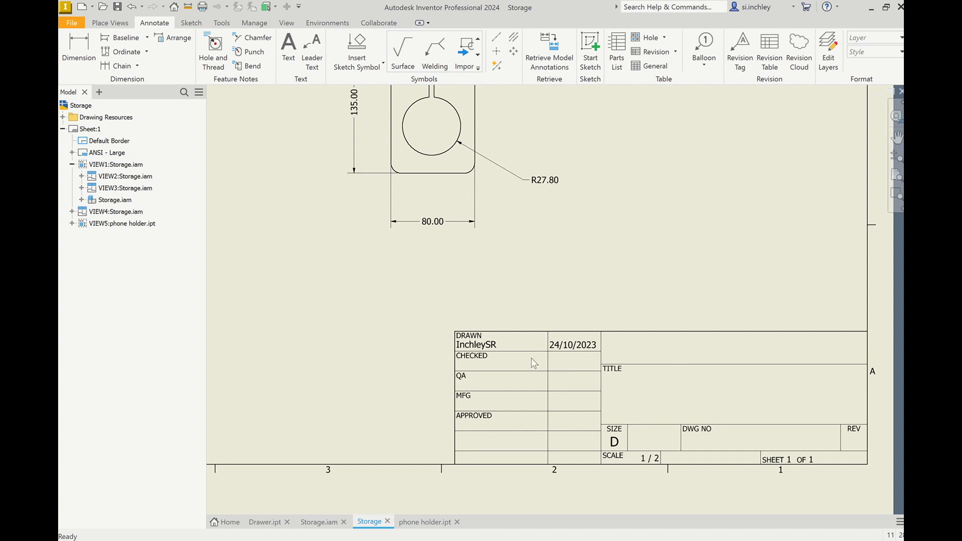
scroll(665, 439, down, 5)
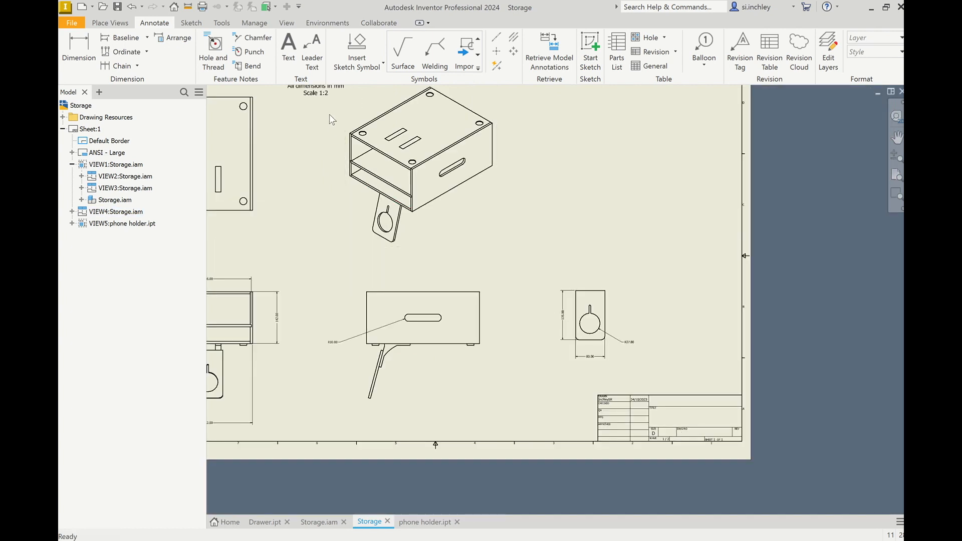
scroll(559, 284, down, 3)
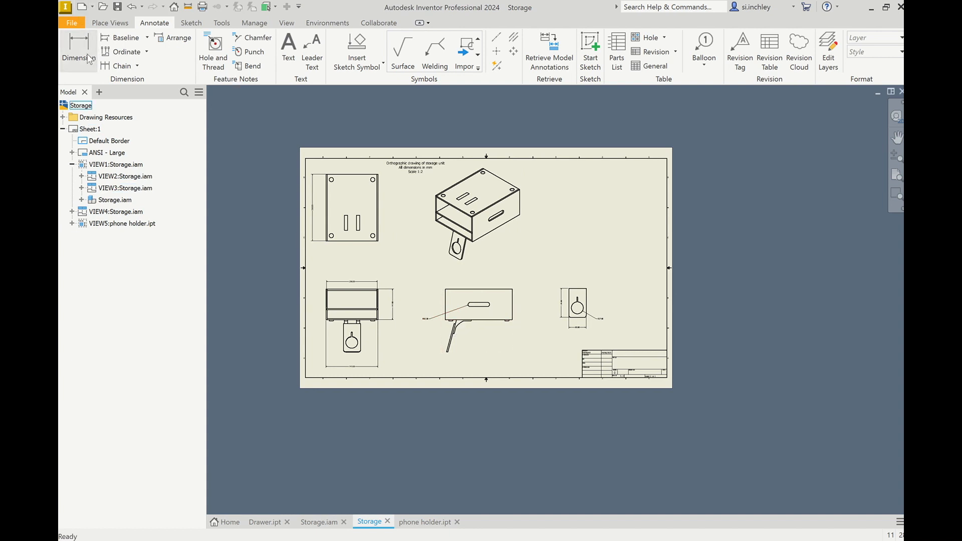
Set up a base view of the part "suppor bracket 1" at 1 / 2 scale, beside the isometric view
click(110, 22)
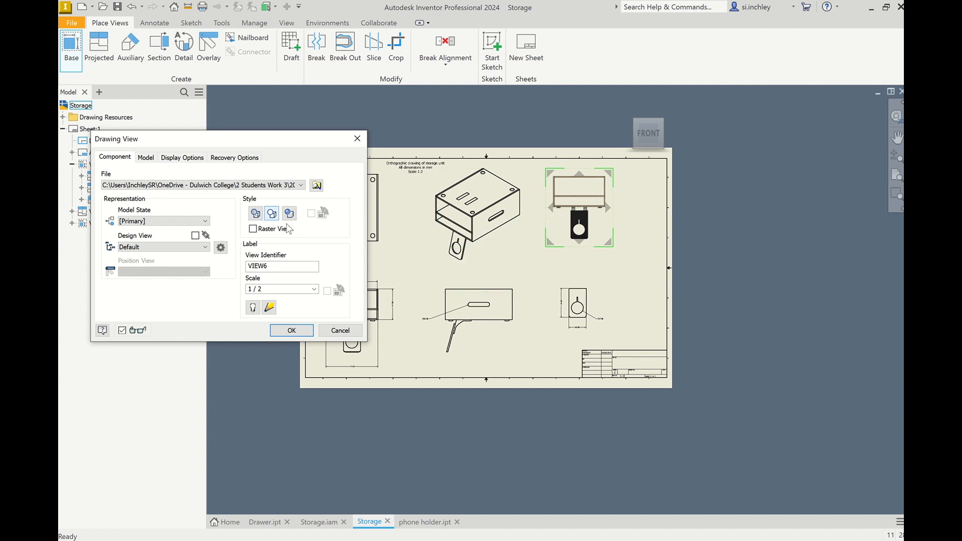
click(317, 186)
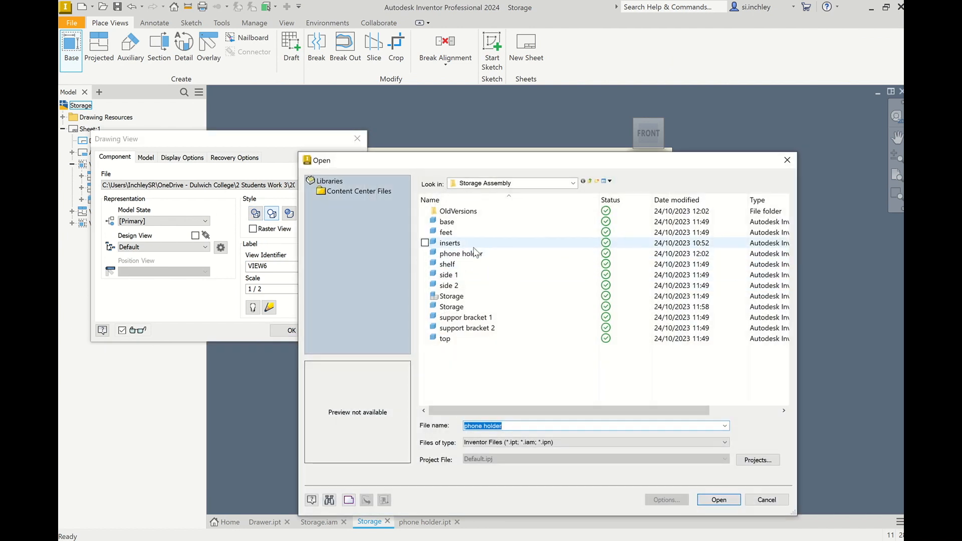
click(466, 318)
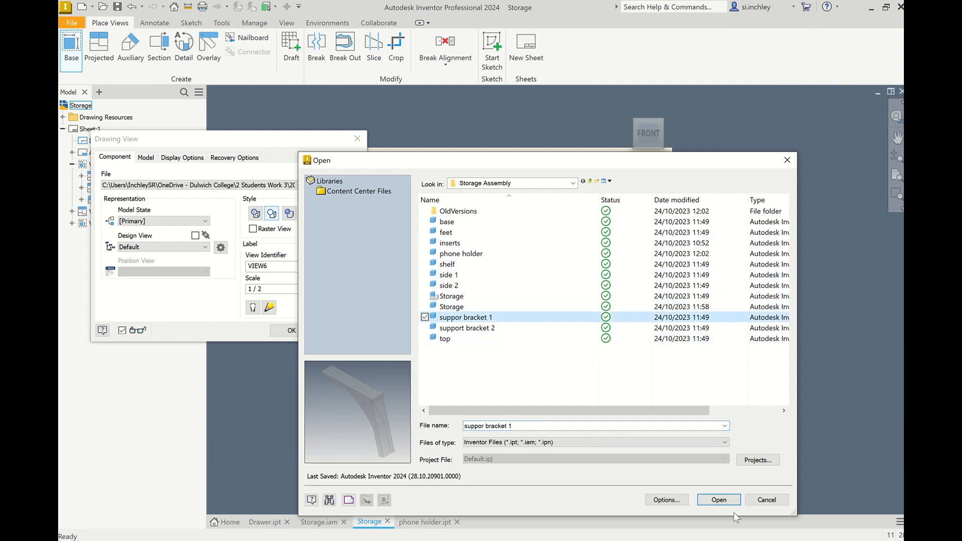
click(717, 500)
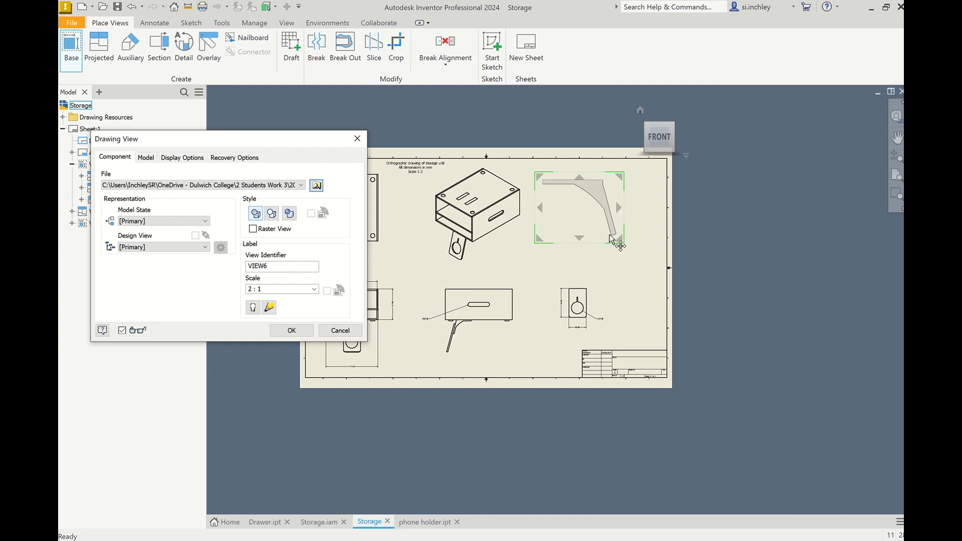
click(313, 289)
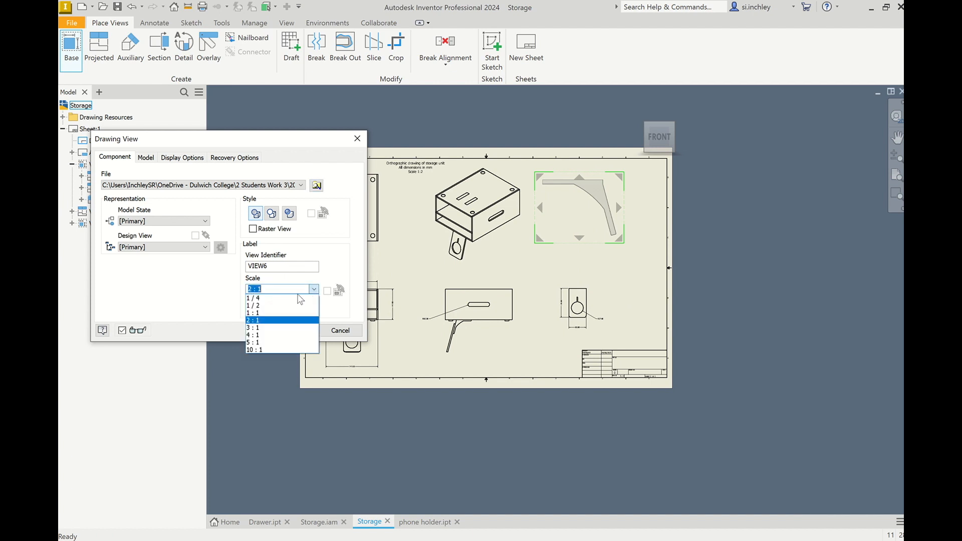
click(281, 305)
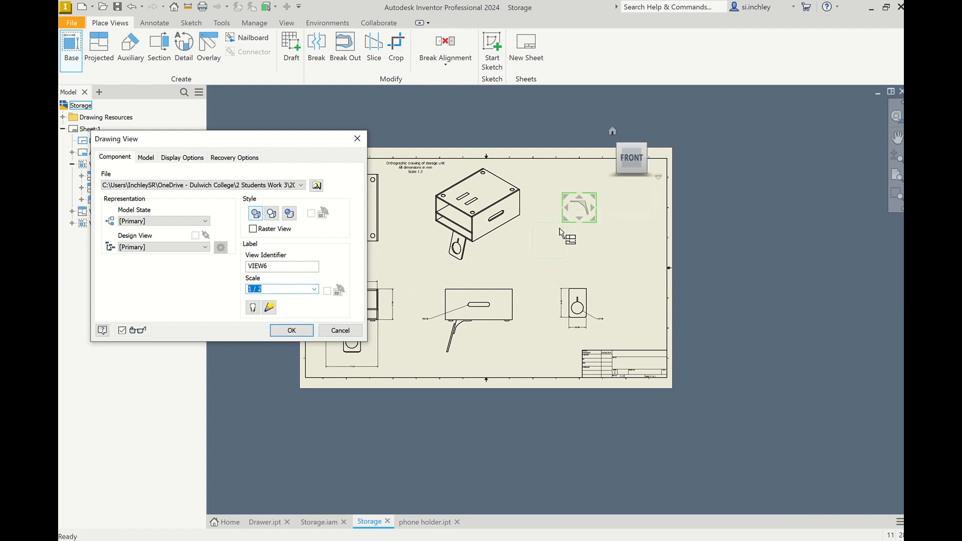